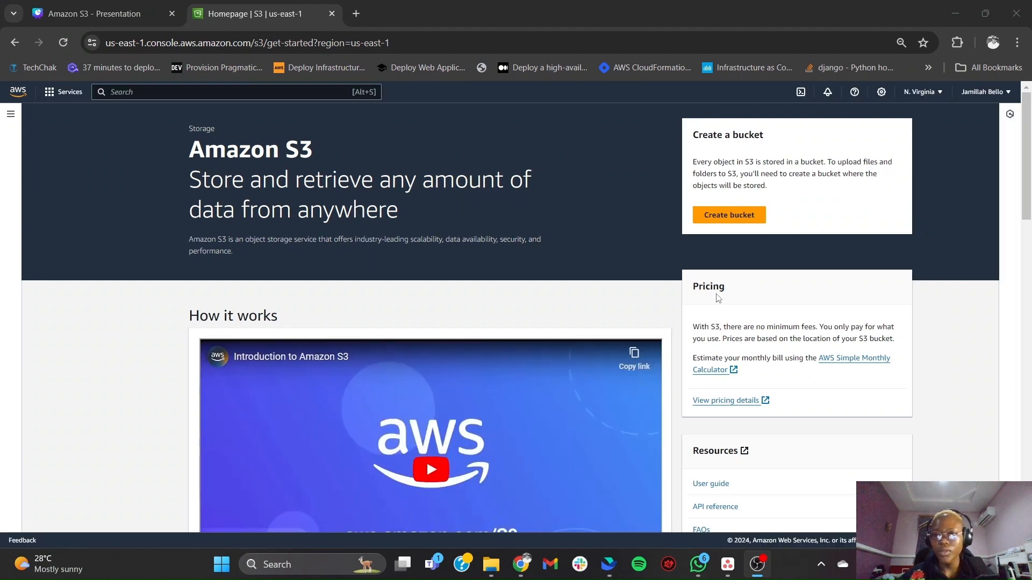
- Start a new general purpose S3 bucket and name it jayprojecttest
left_click(721, 217)
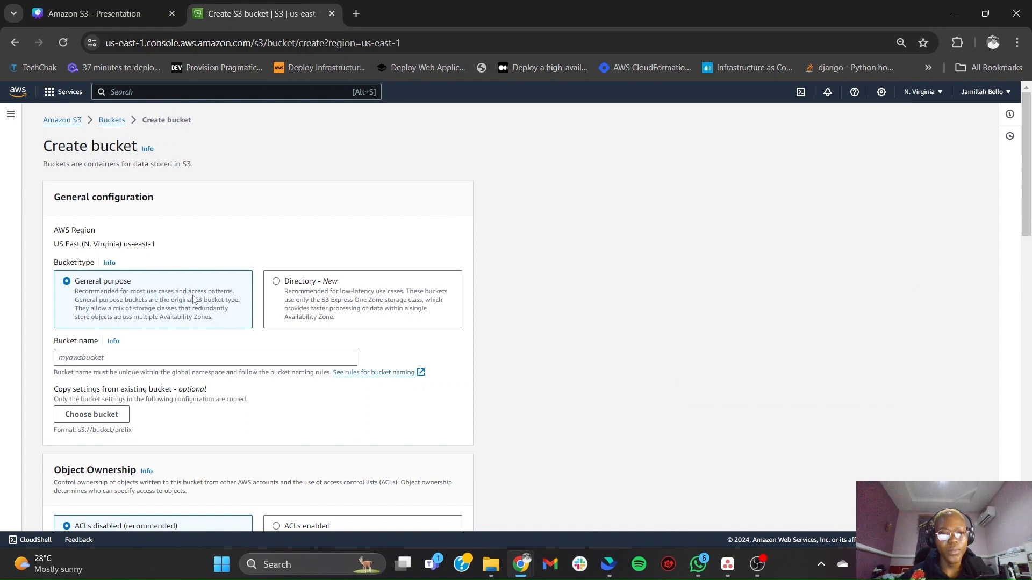
left_click(218, 358)
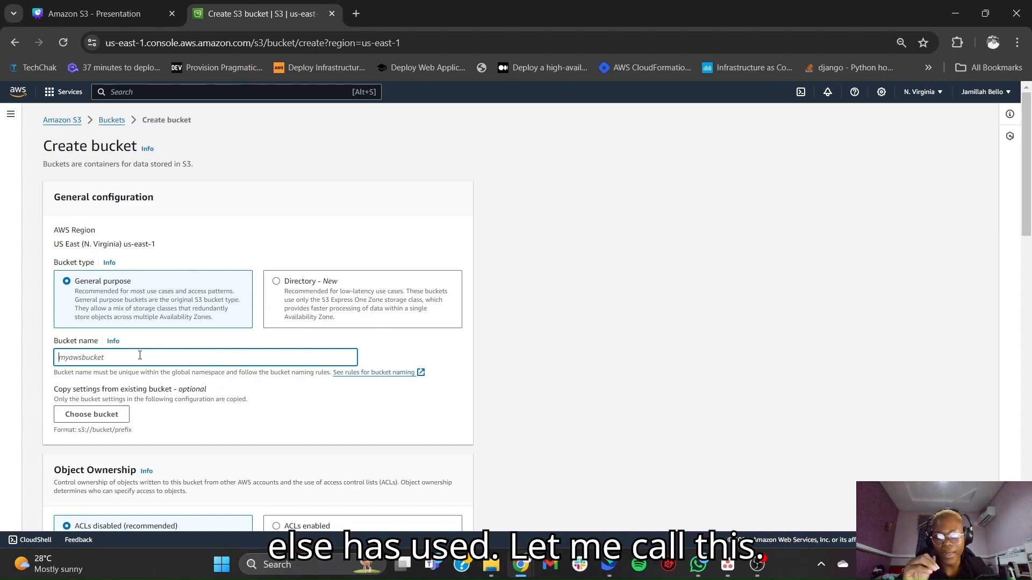
type("p")
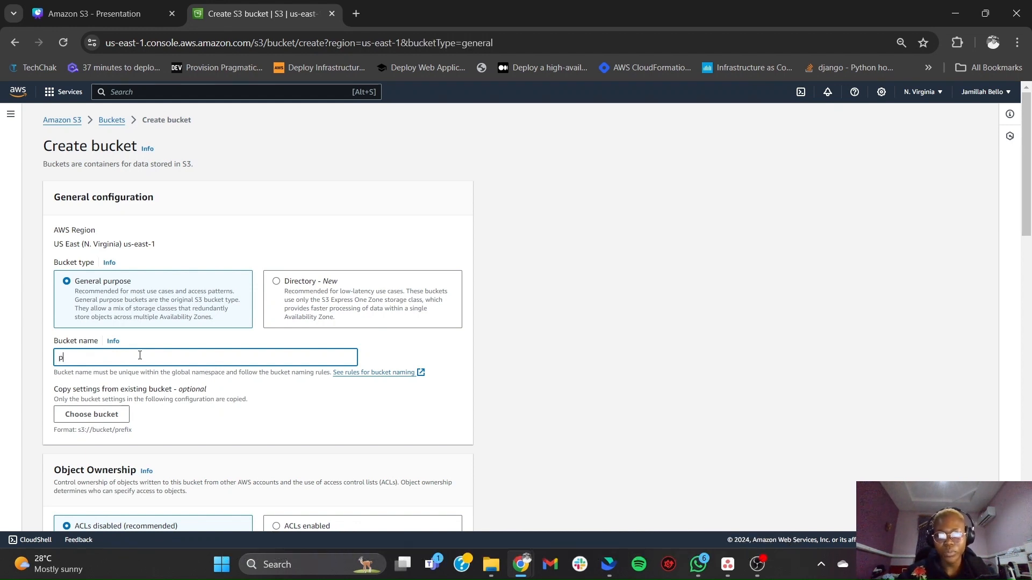
type("roject")
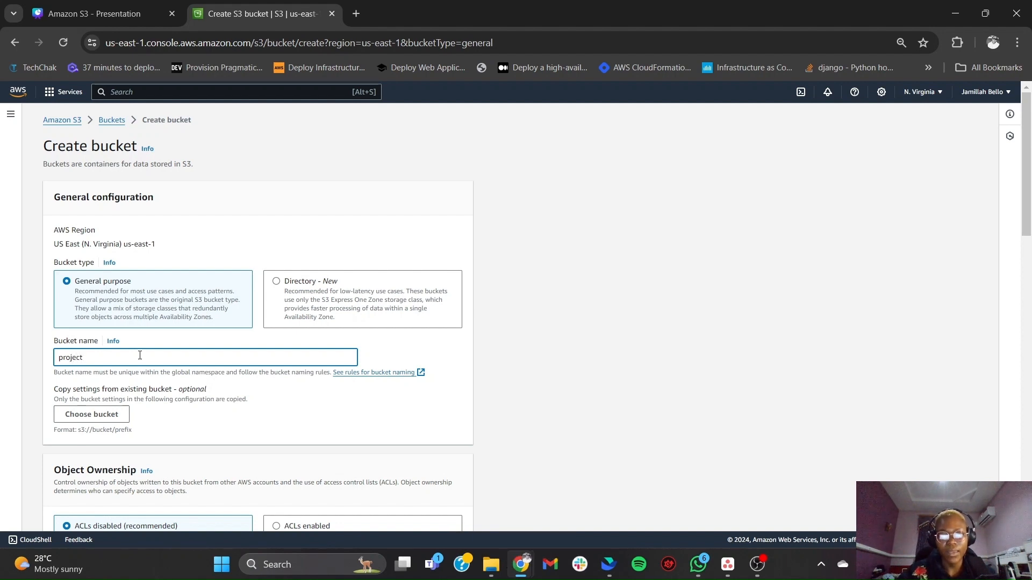
type("tes")
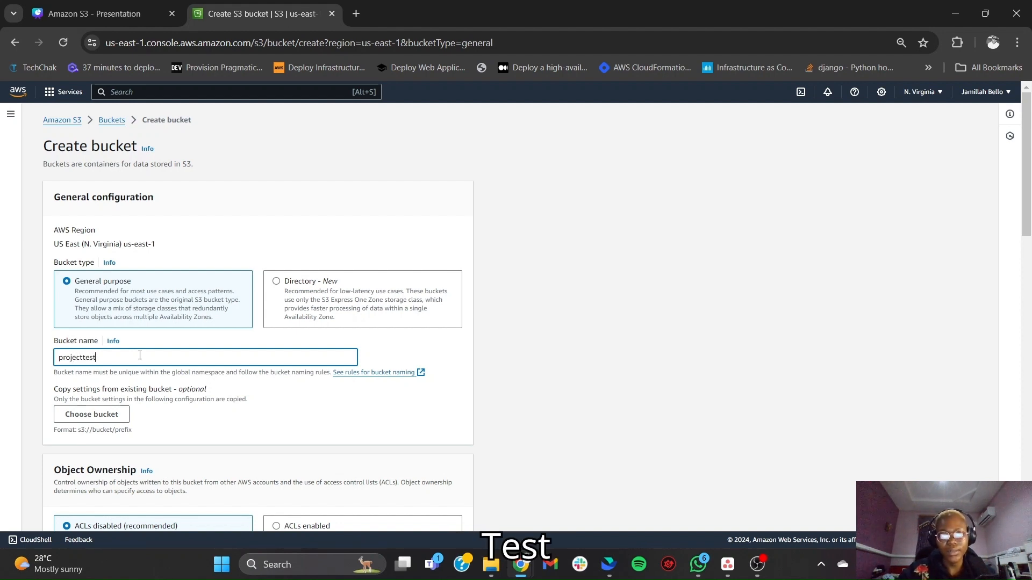
type("t")
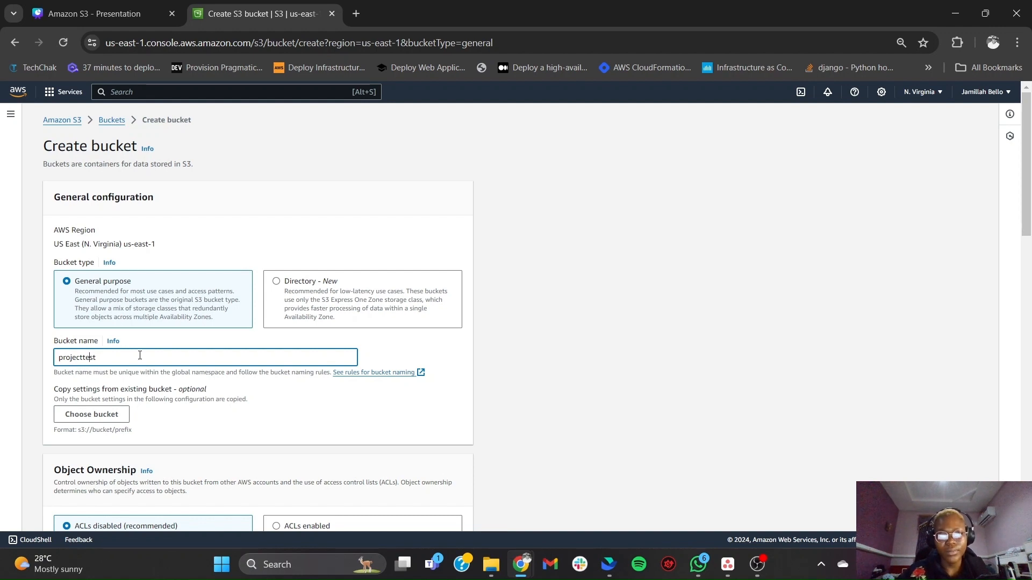
type("jay")
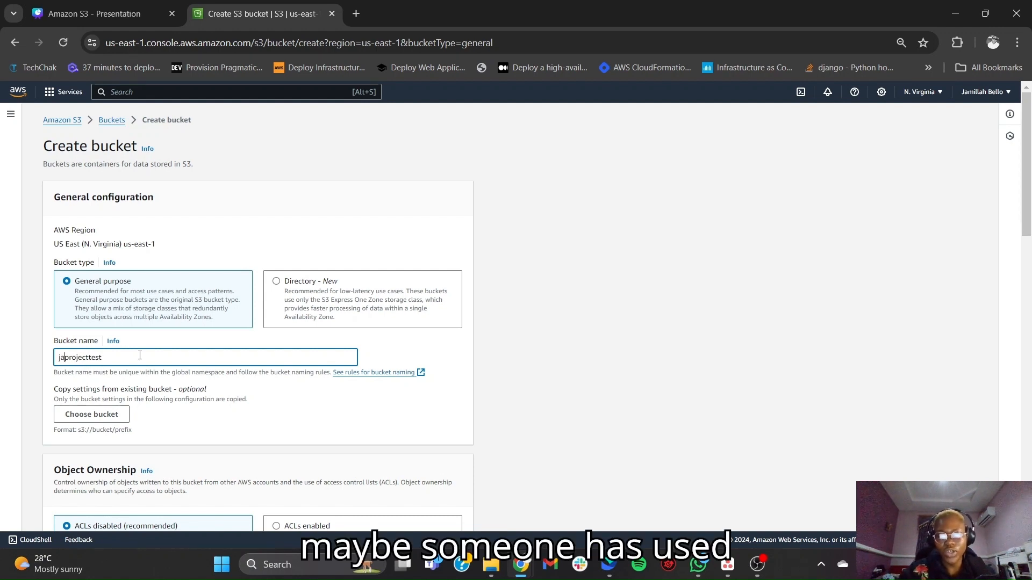
left_click(242, 343)
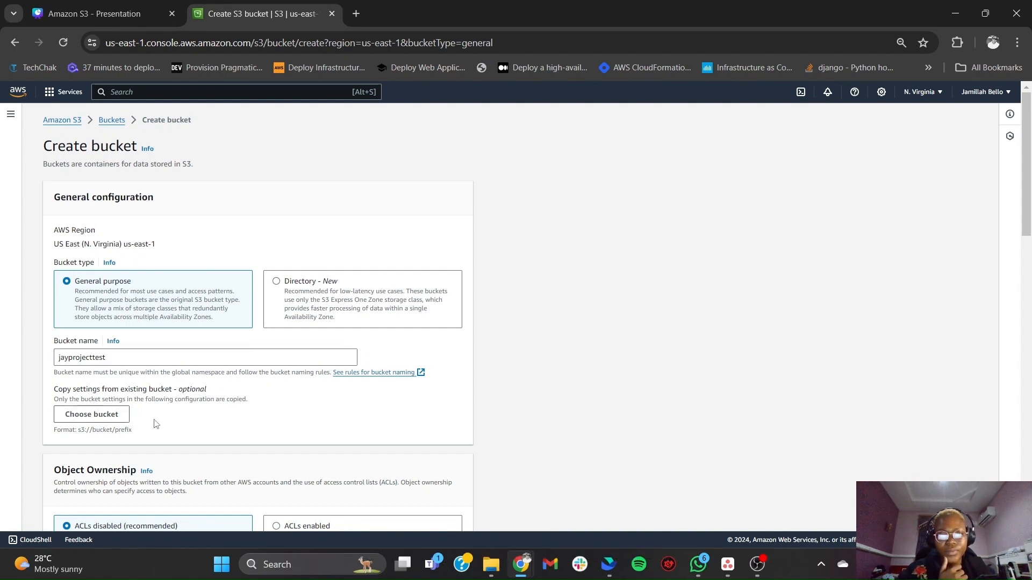
- Turn off blocking of all public access for the bucket and acknowledge that its objects might become public
scroll(156, 424, "down", 3)
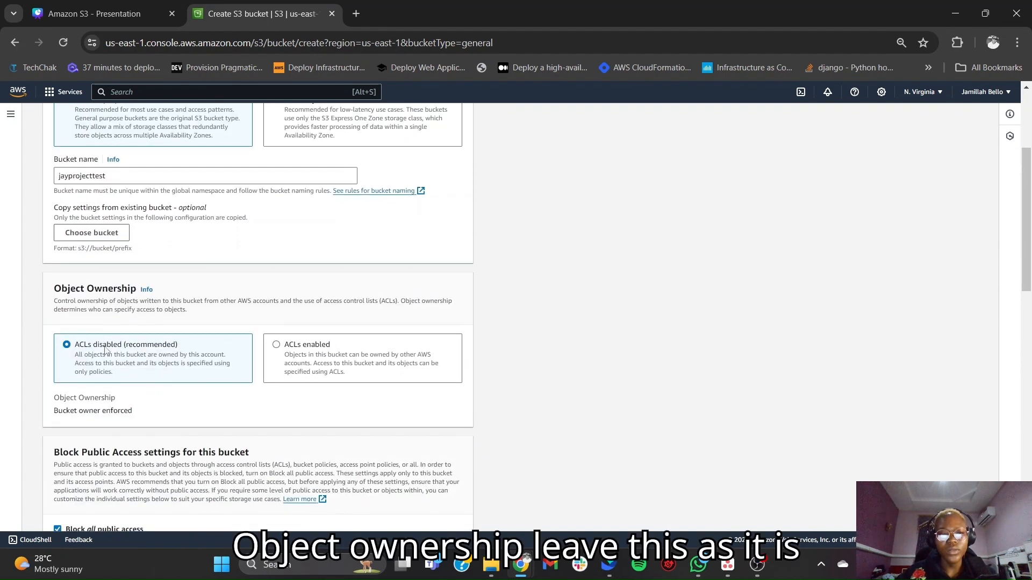
scroll(223, 406, "down", 3)
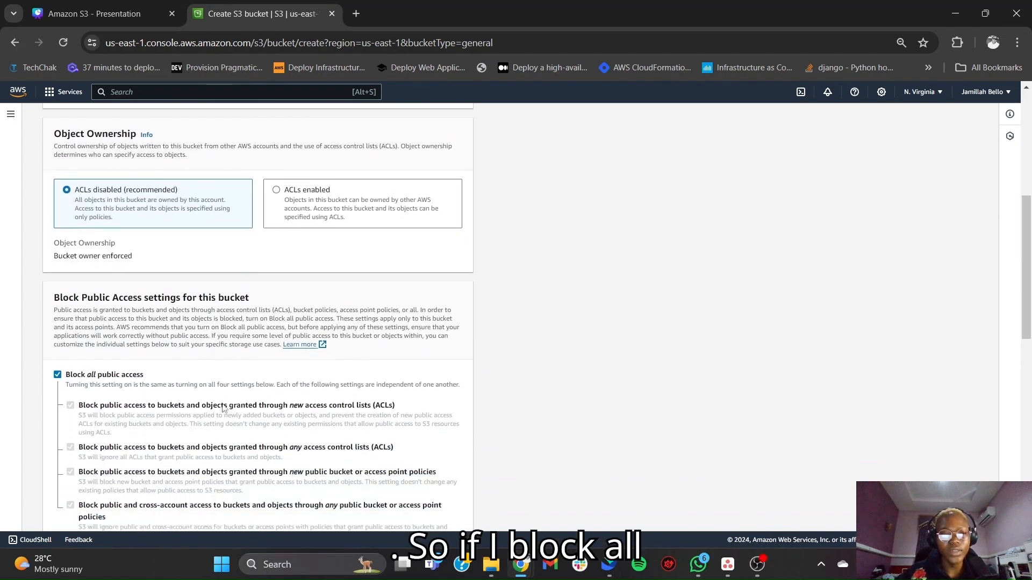
scroll(223, 407, "down", 2)
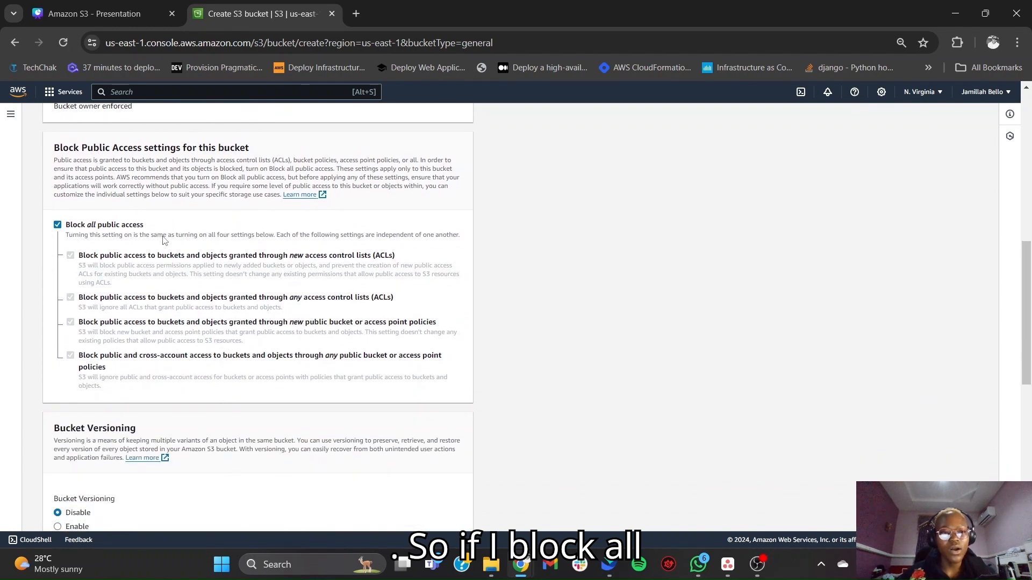
left_click(58, 225)
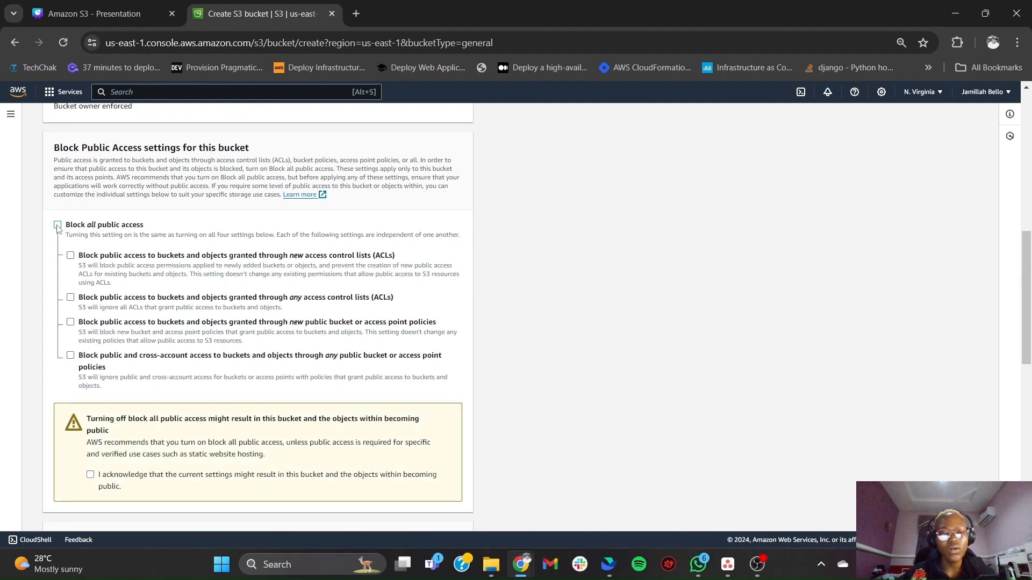
scroll(175, 338, "down", 2)
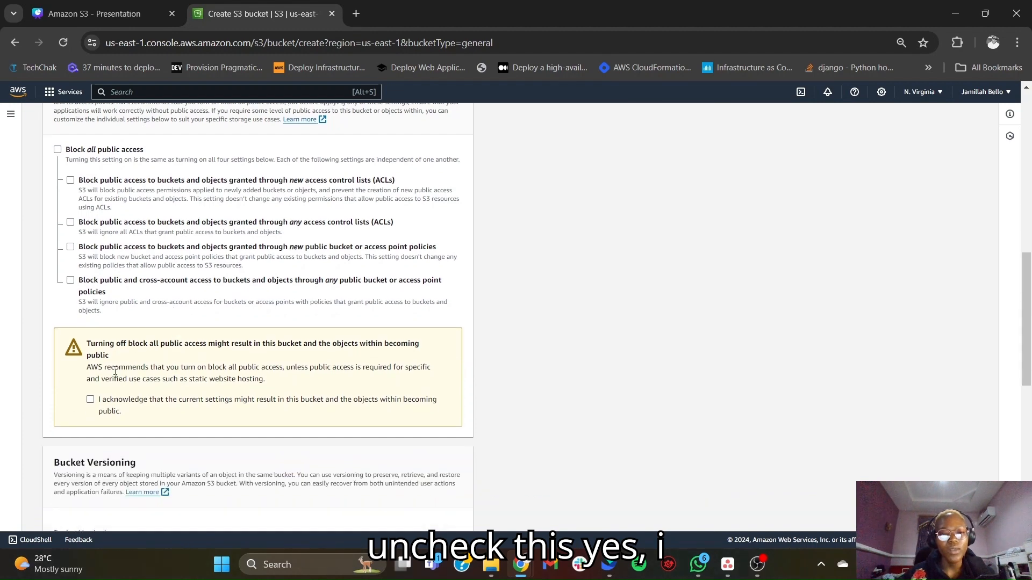
left_click(90, 399)
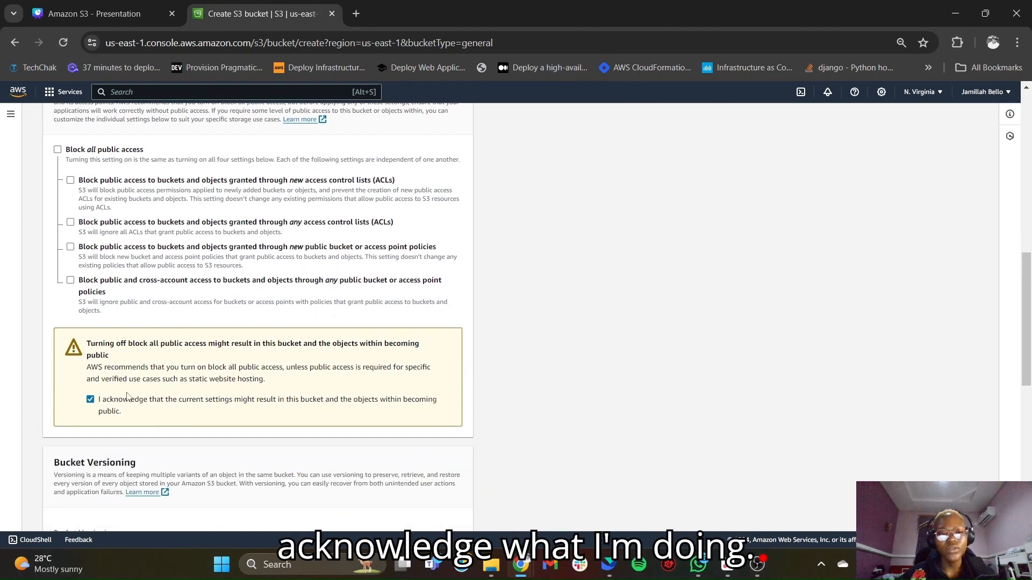
- Create the bucket with versioning disabled, no tags and default SSE-S3 encryption
scroll(215, 404, "down", 5)
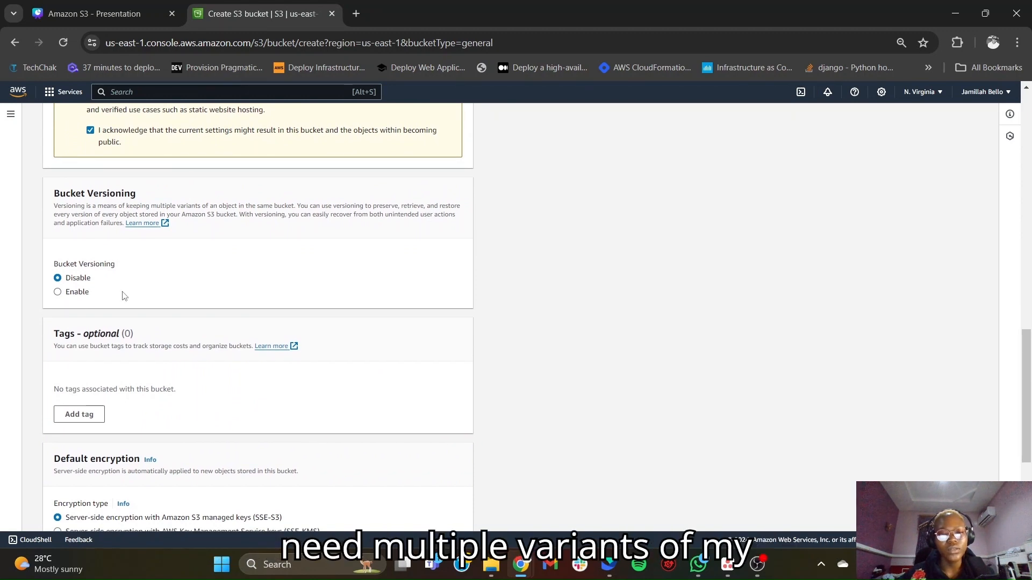
scroll(124, 296, "down", 1)
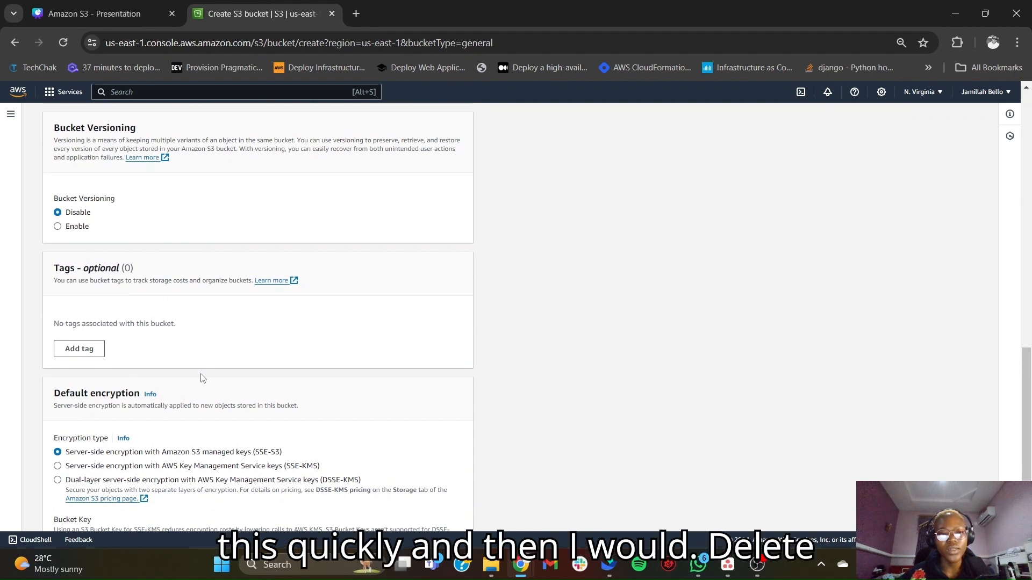
scroll(203, 378, "down", 2)
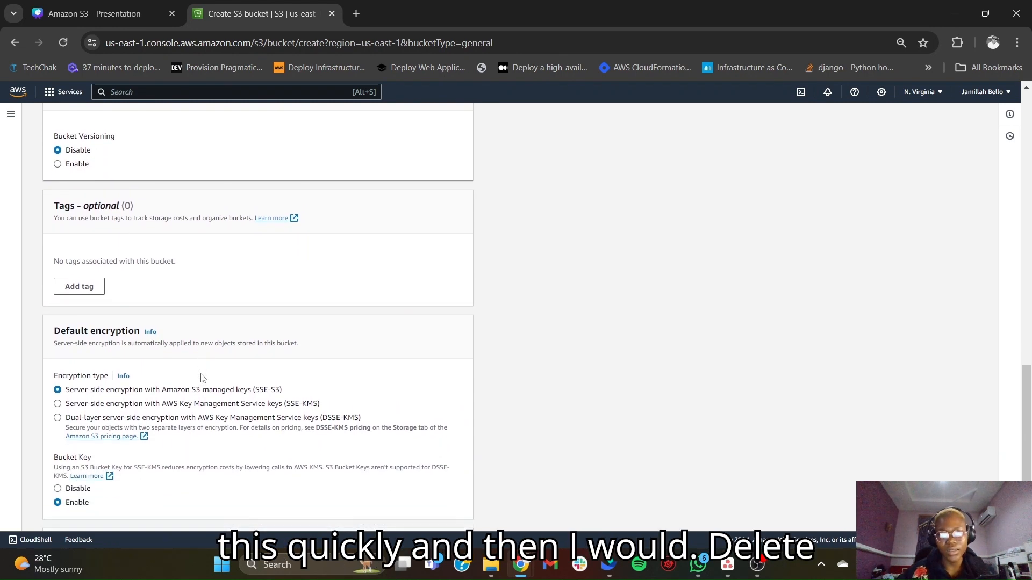
scroll(202, 378, "down", 1)
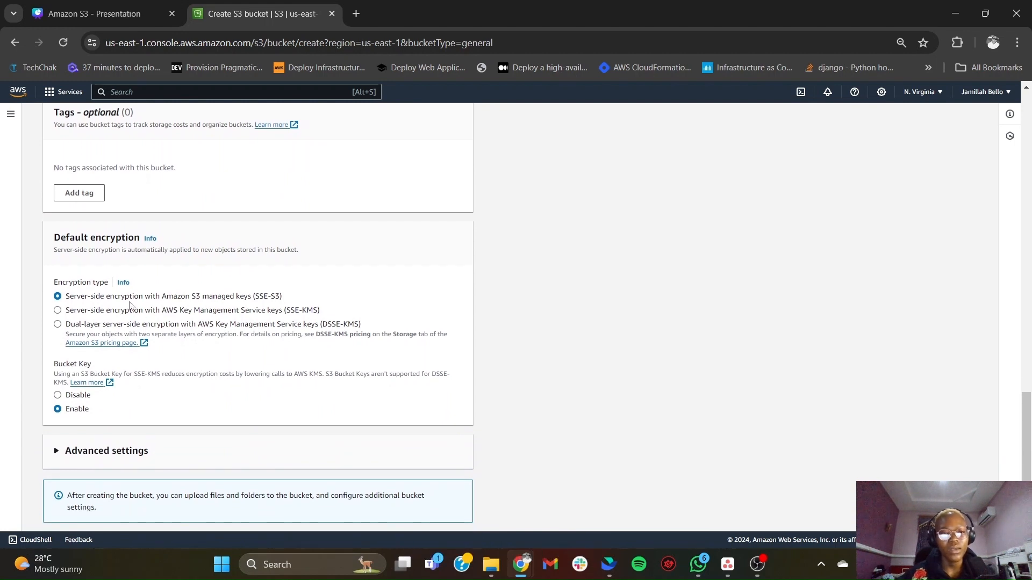
scroll(220, 403, "down", 1)
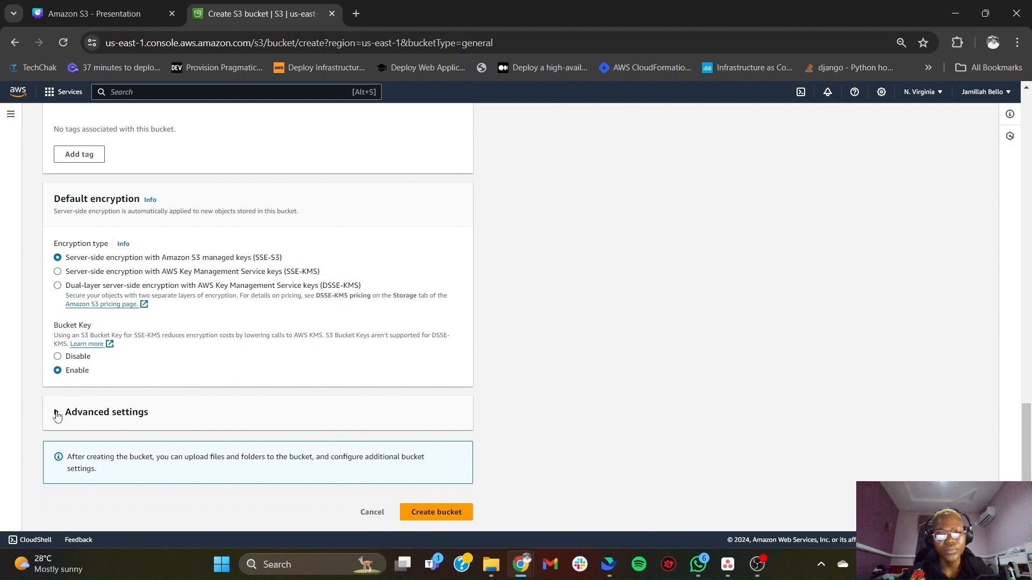
left_click(436, 513)
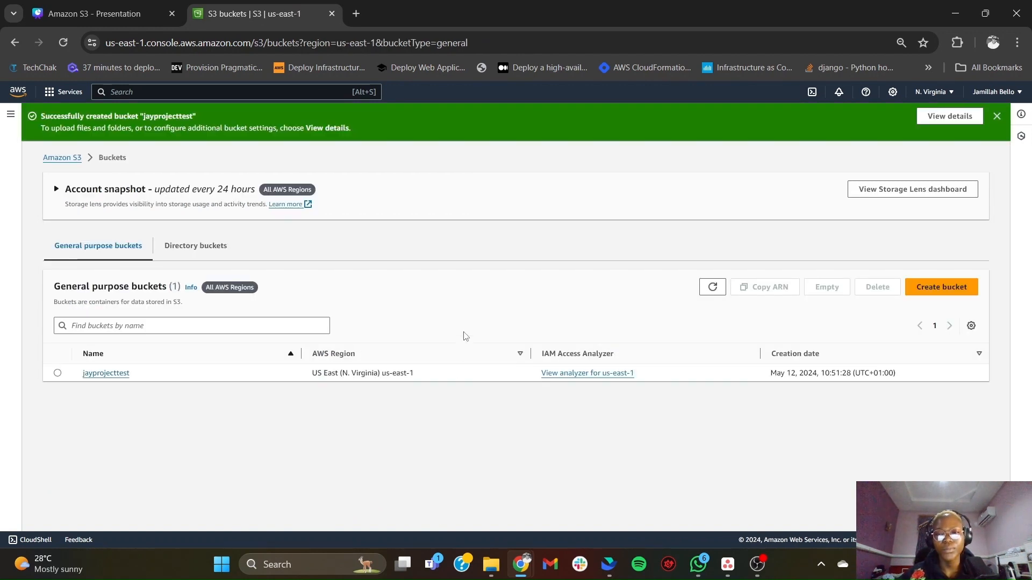
- Open the static website hosting settings in the properties of the jayprojecttest bucket for editing
left_click(57, 373)
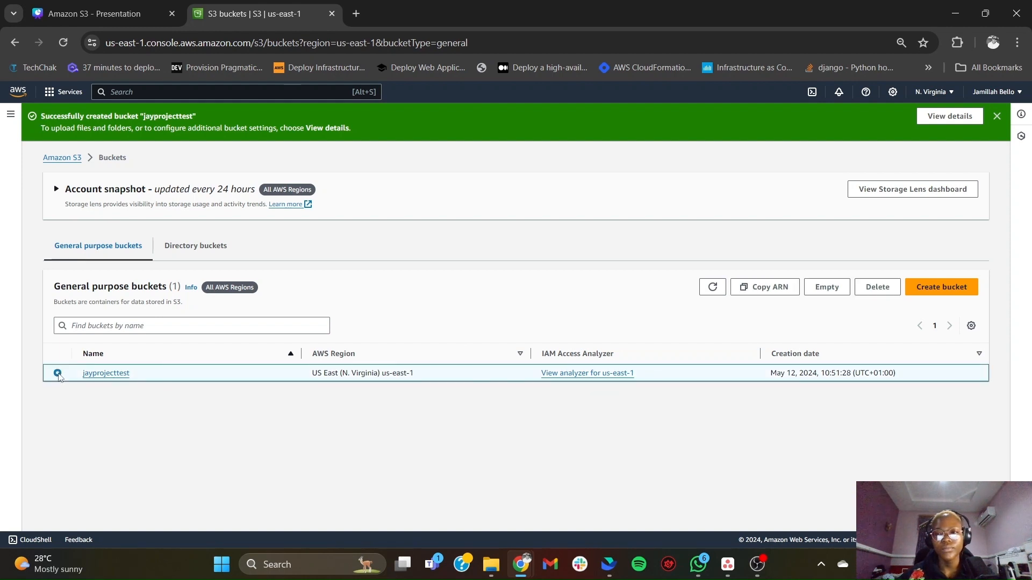
left_click(119, 376)
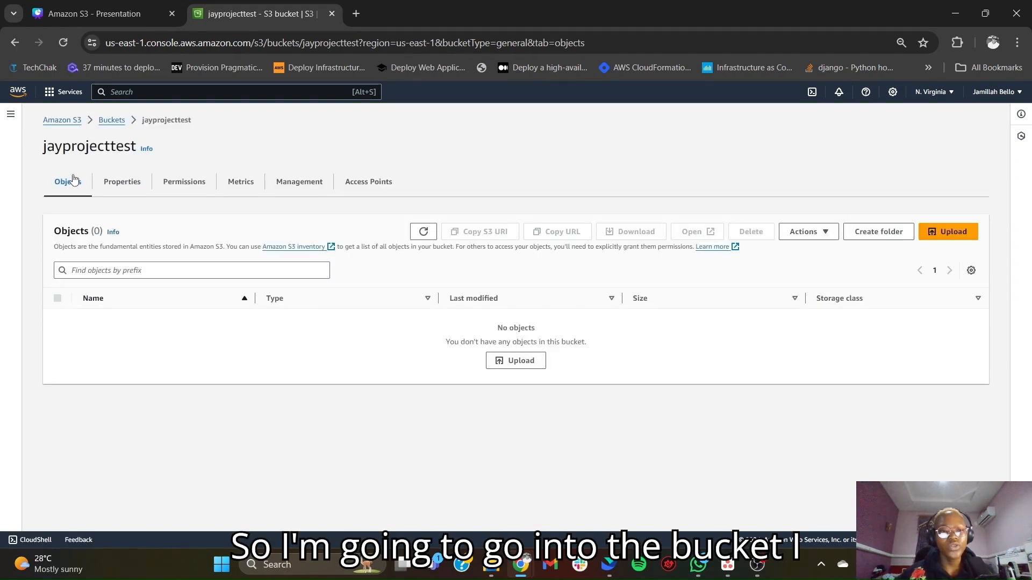
left_click(119, 183)
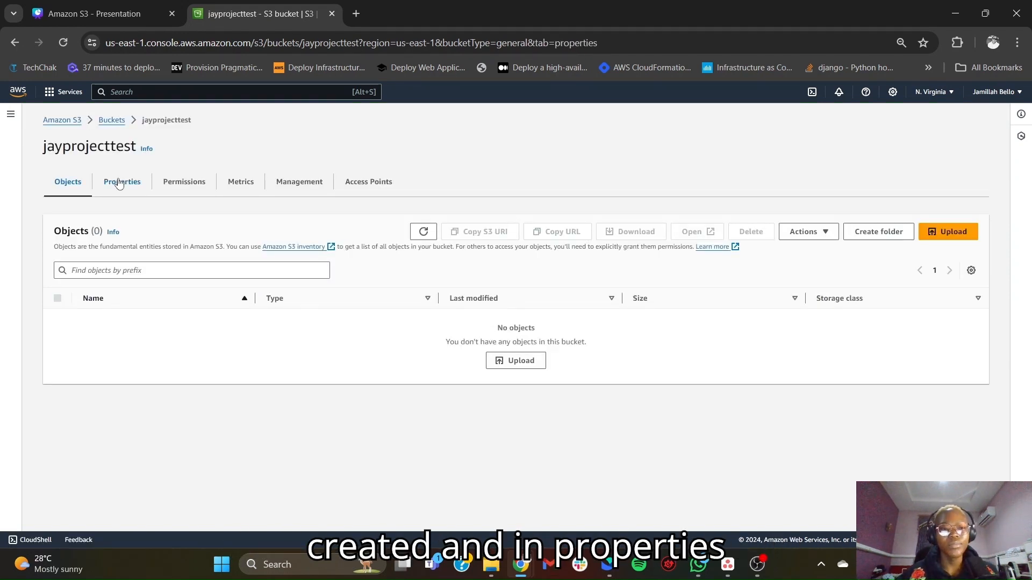
scroll(280, 440, "down", 15)
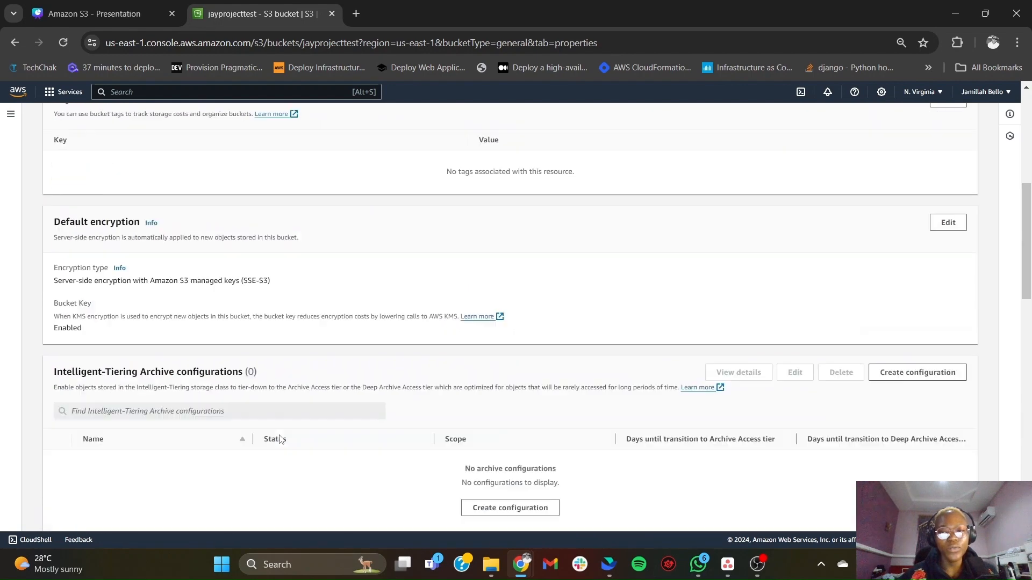
scroll(280, 440, "down", 4)
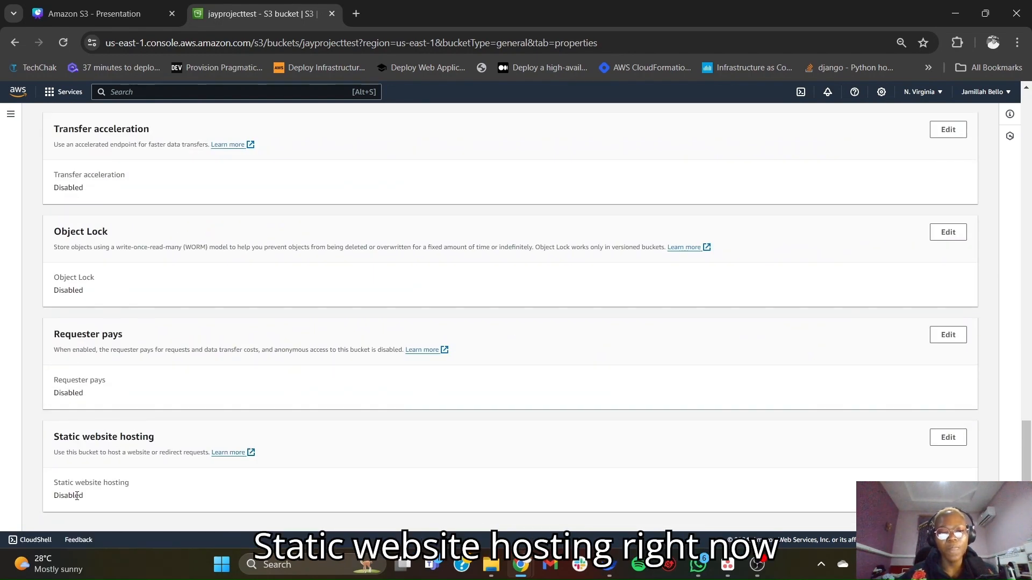
left_click(948, 437)
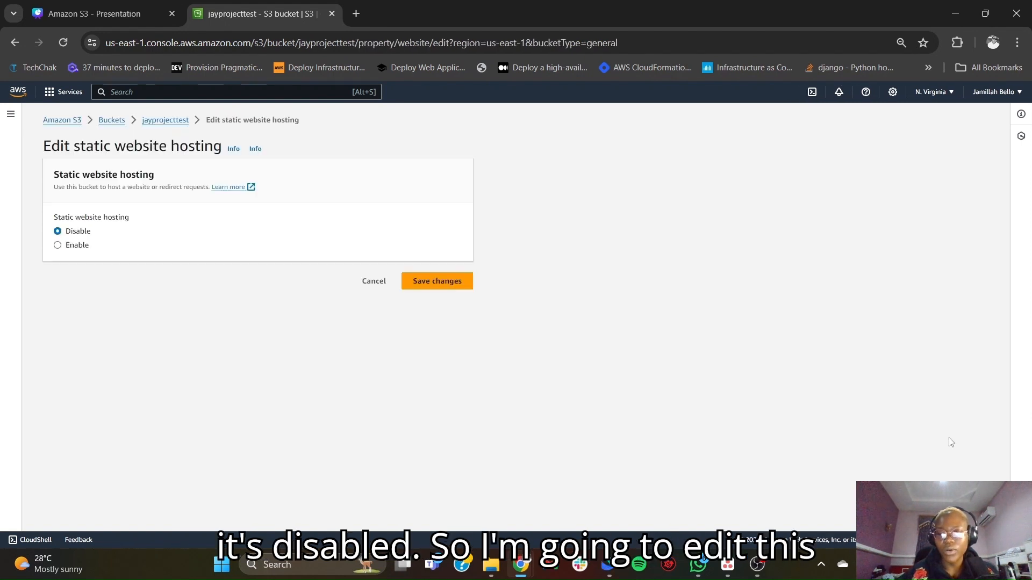
- Enable static website hosting with index.html as the index document and save the changes
left_click(58, 245)
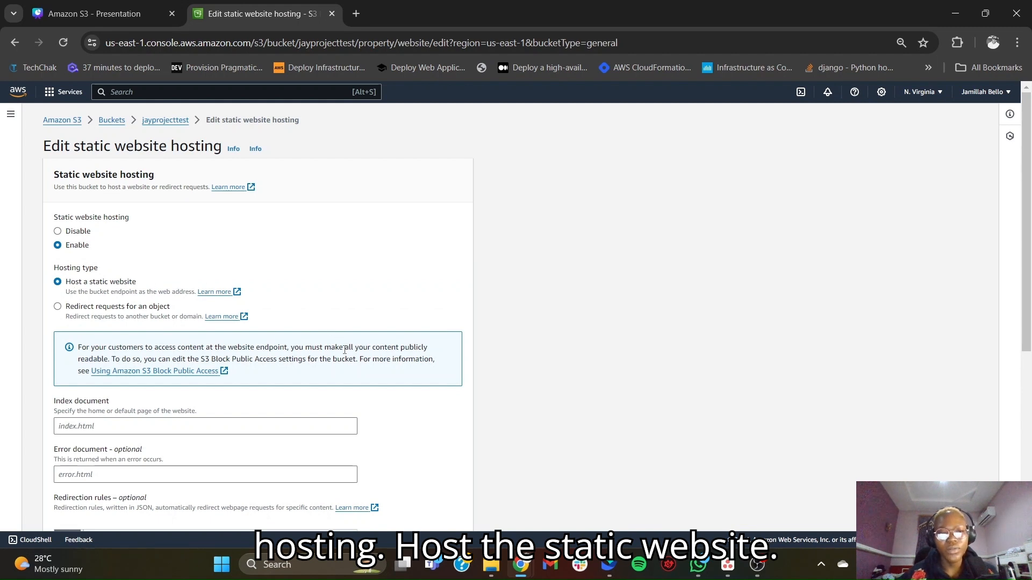
scroll(344, 350, "down", 3)
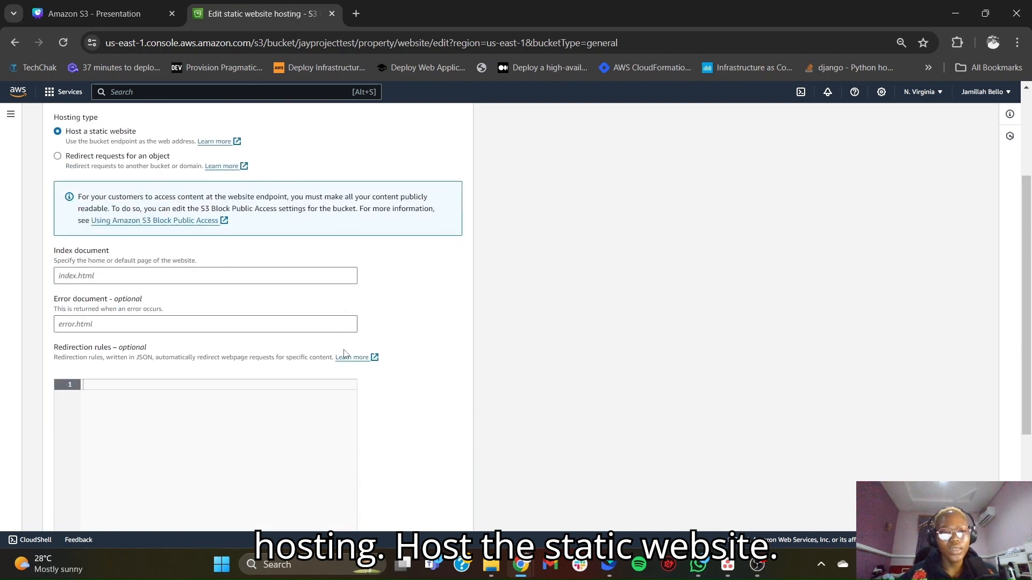
left_click(93, 276)
type("index.html")
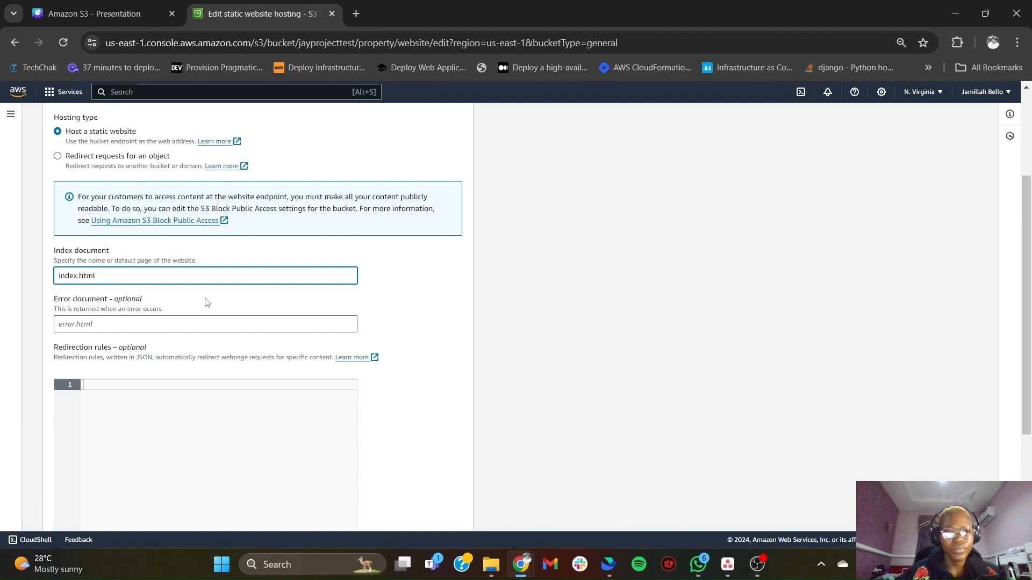
left_click(405, 288)
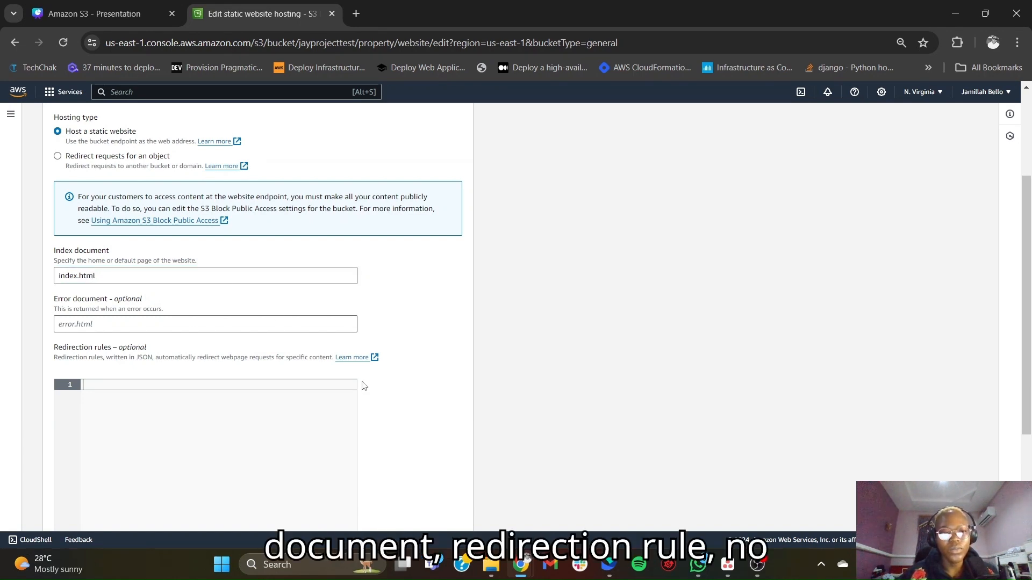
scroll(363, 386, "down", 2)
scroll(363, 386, "down", 1)
left_click(437, 512)
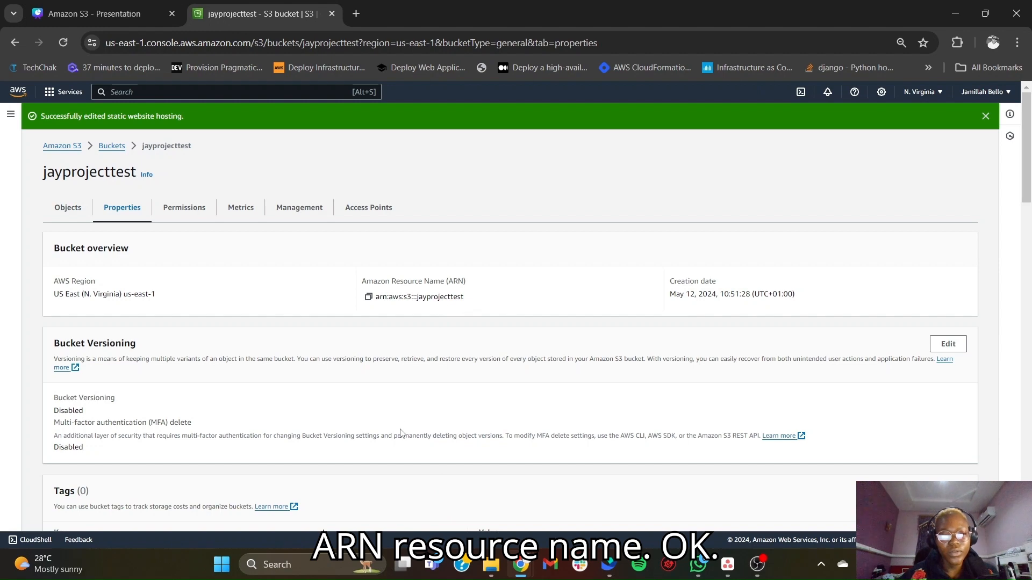
- Check the bucket website endpoint under static website hosting and open the bucket's object list
scroll(399, 431, "down", 6)
scroll(401, 433, "down", 4)
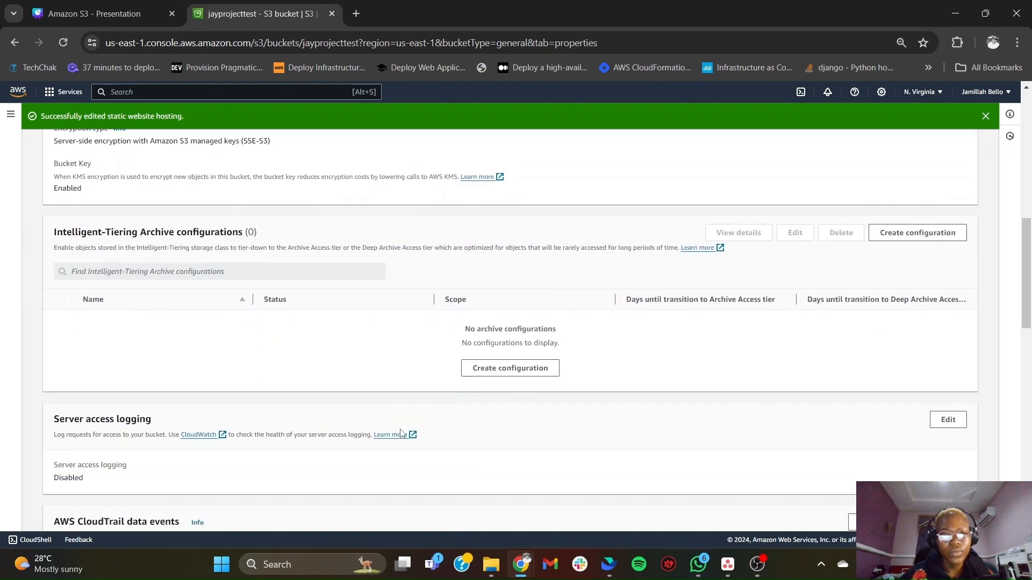
scroll(401, 433, "down", 16)
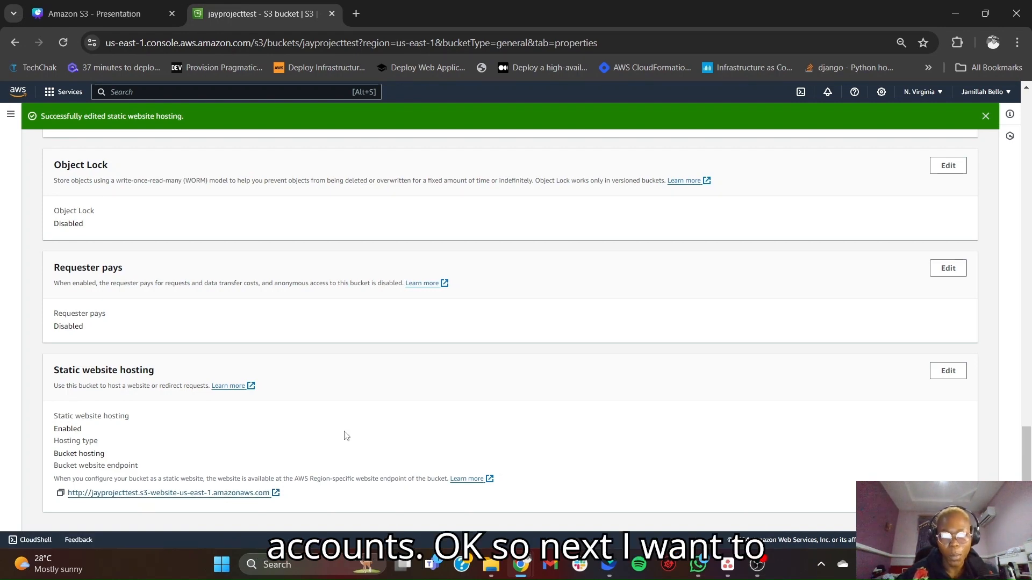
scroll(227, 466, "up", 15)
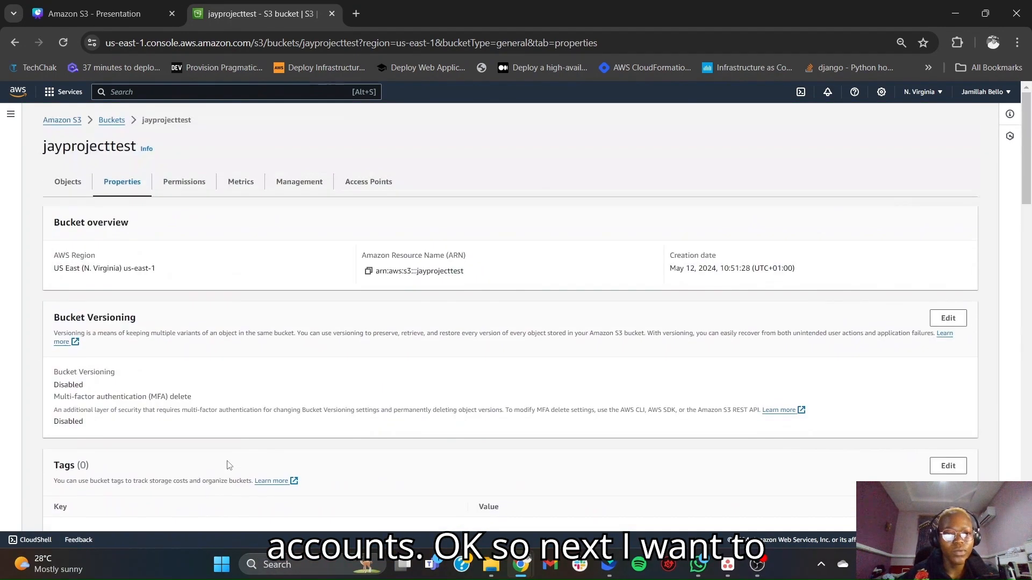
left_click(76, 184)
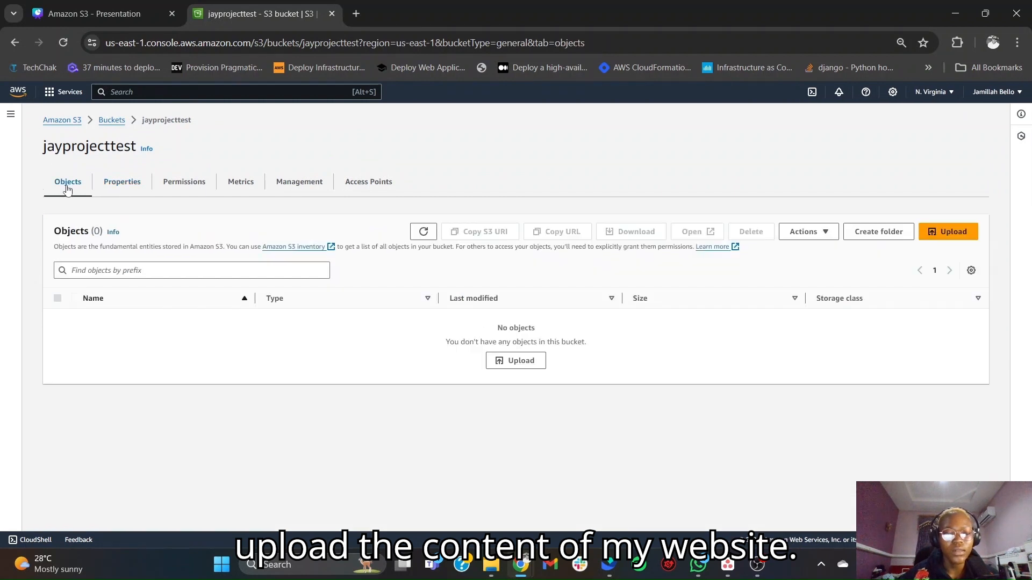
- Switch to File Explorer, open the 2098_health folder in Downloads, and arrange its window beside the S3 bucket page
left_click(489, 566)
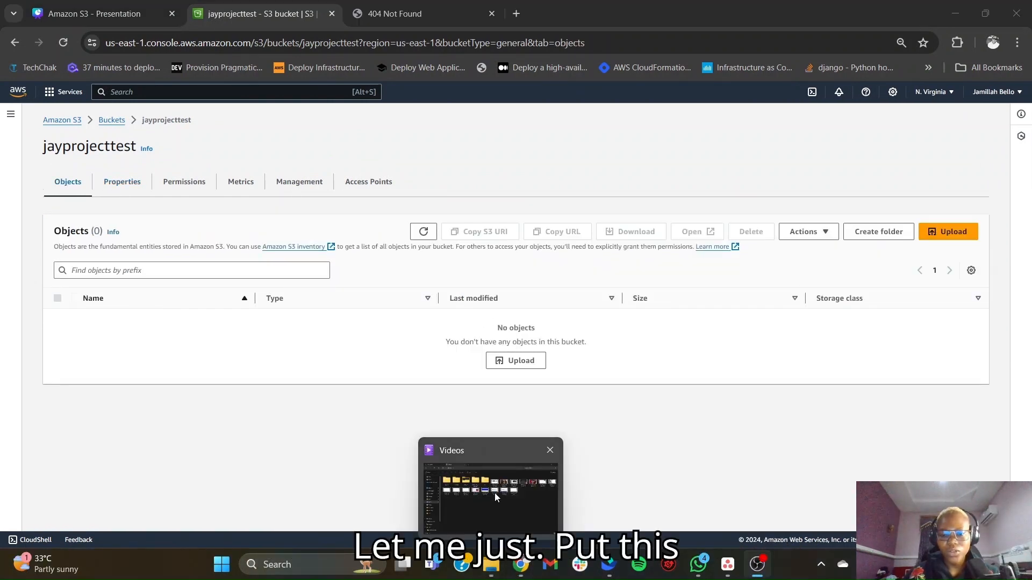
left_click(494, 492)
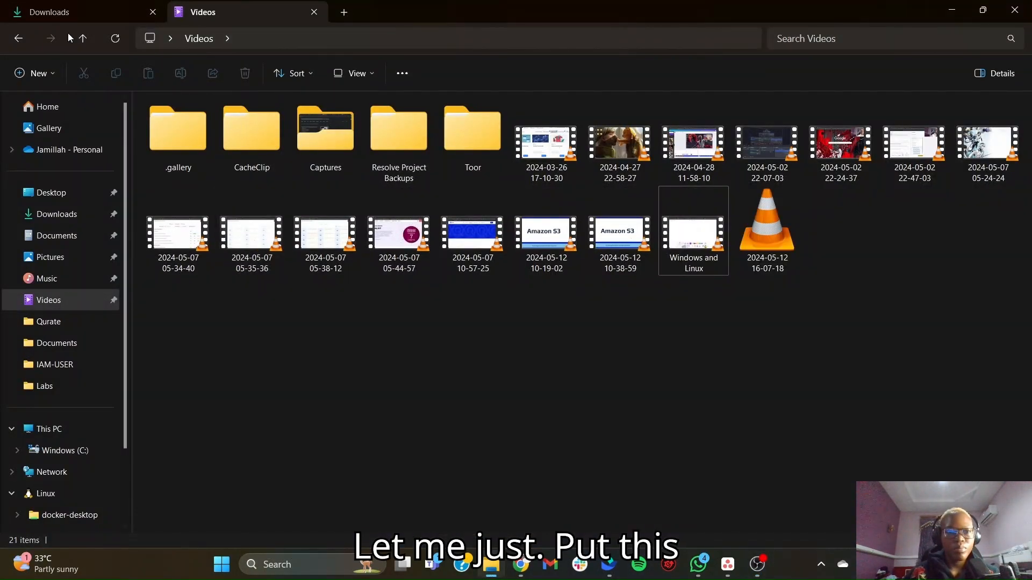
left_click(65, 11)
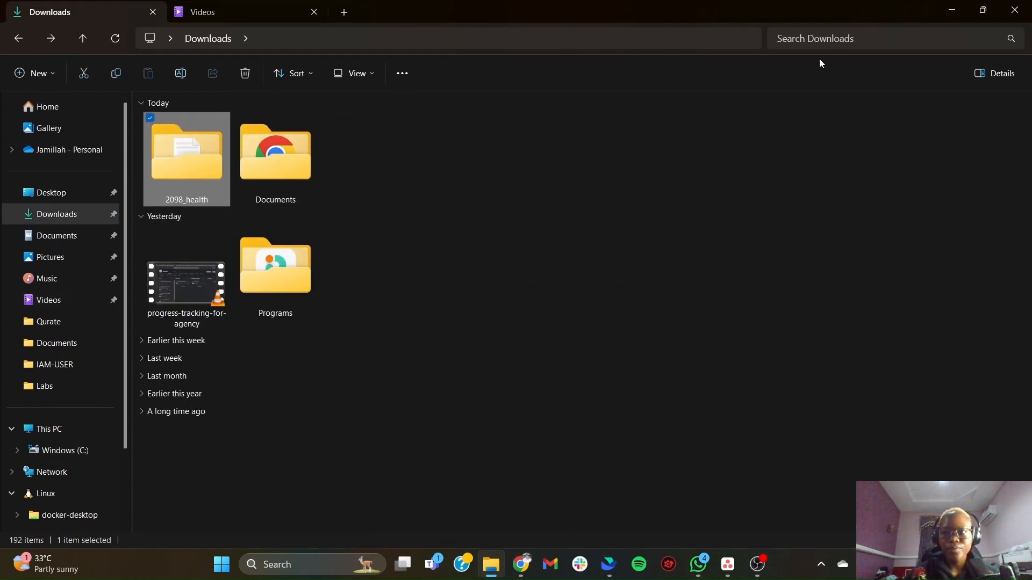
left_click(981, 12)
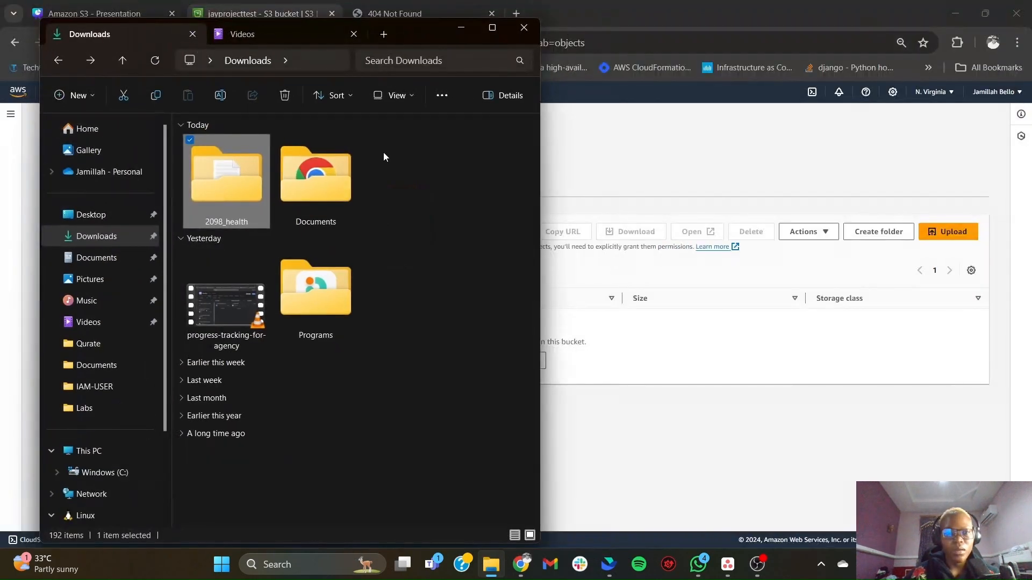
double_click(220, 182)
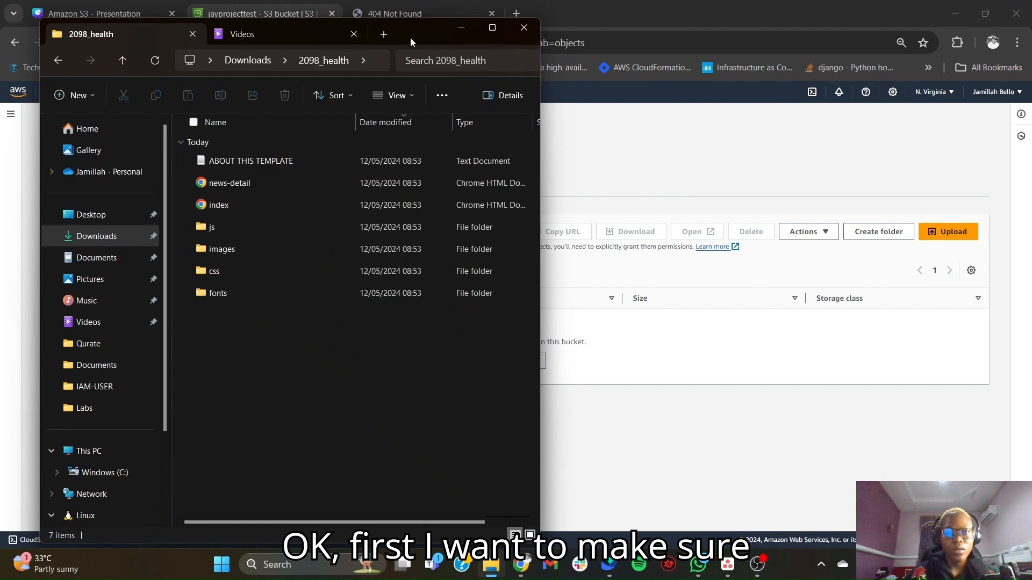
left_click_drag(411, 34, 358, 37)
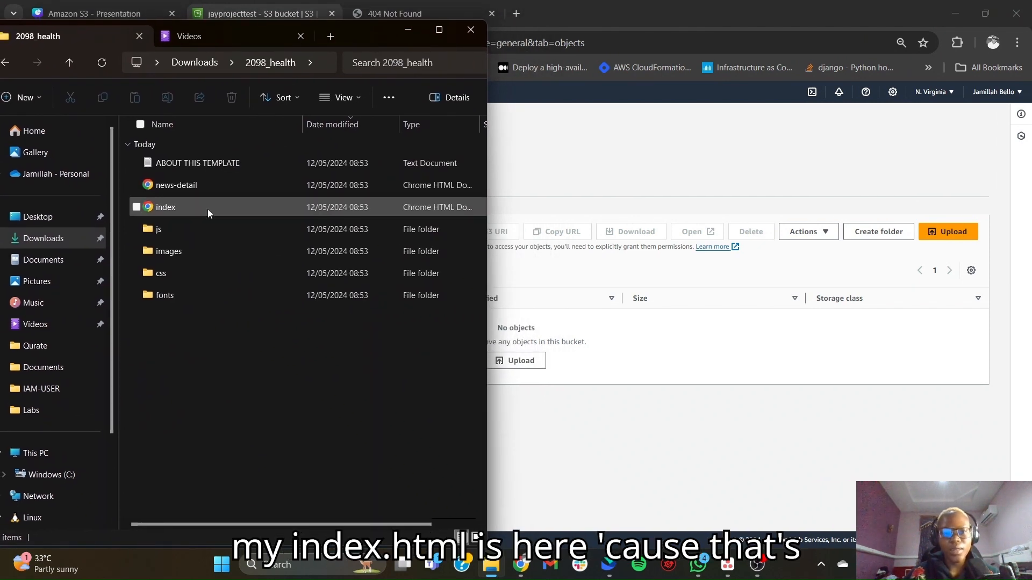
- Add only the index file from the 2098_health folder to the upload for the jayprojecttest bucket
left_click_drag(185, 207, 311, 259)
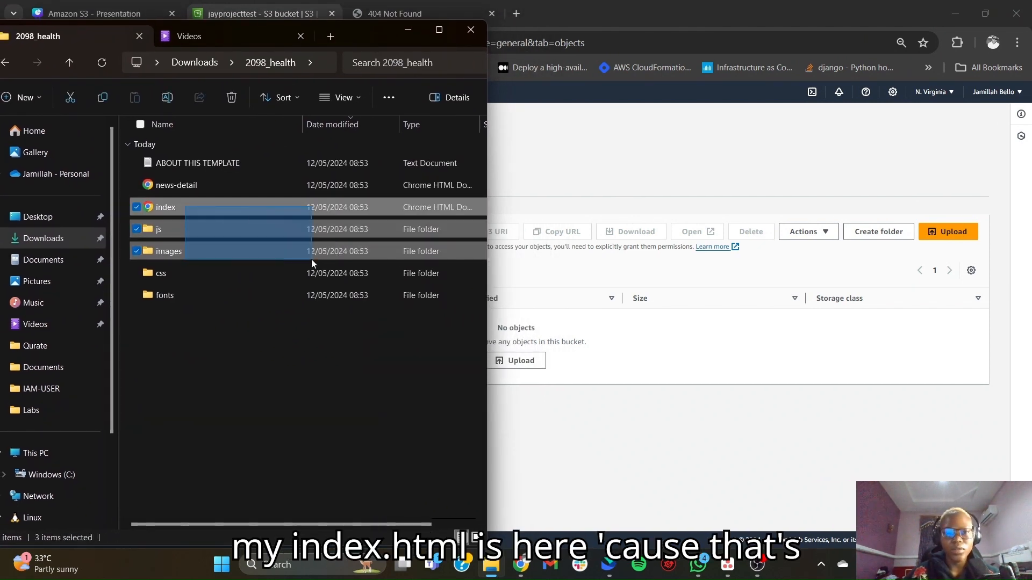
left_click(292, 207)
left_click_drag(291, 208, 556, 321)
left_click_drag(579, 366, 580, 365)
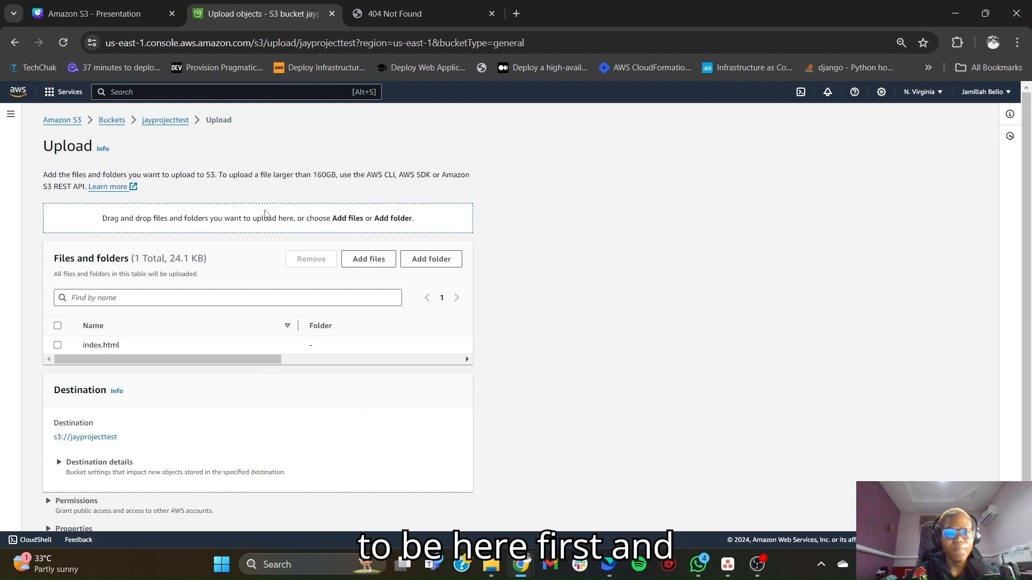
- Add everything else in the 2098_health folder except the index file to the upload, including the js, images, css and fonts folders
mouse_move(490, 564)
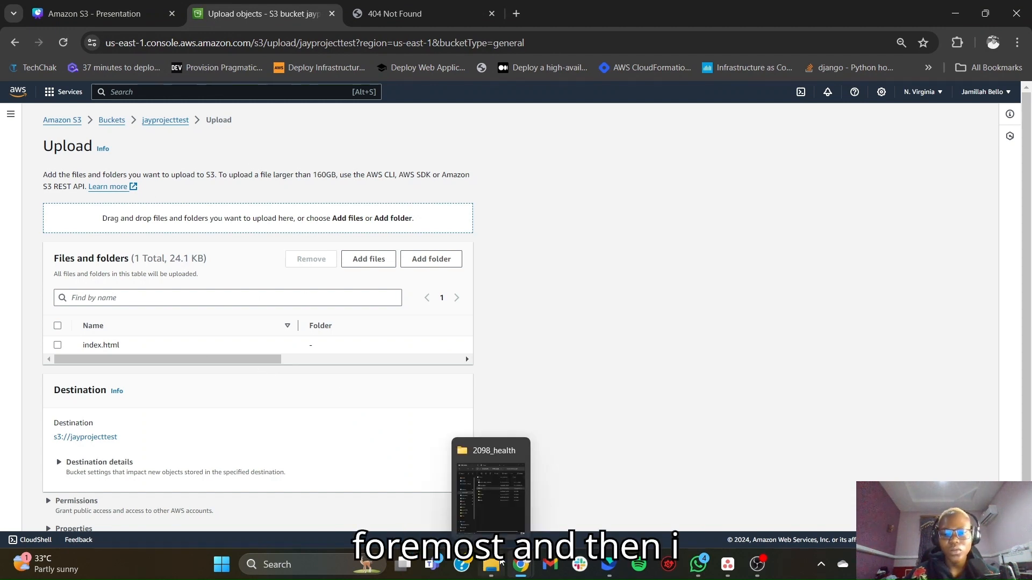
left_click(509, 509)
left_click_drag(366, 35, 874, 61)
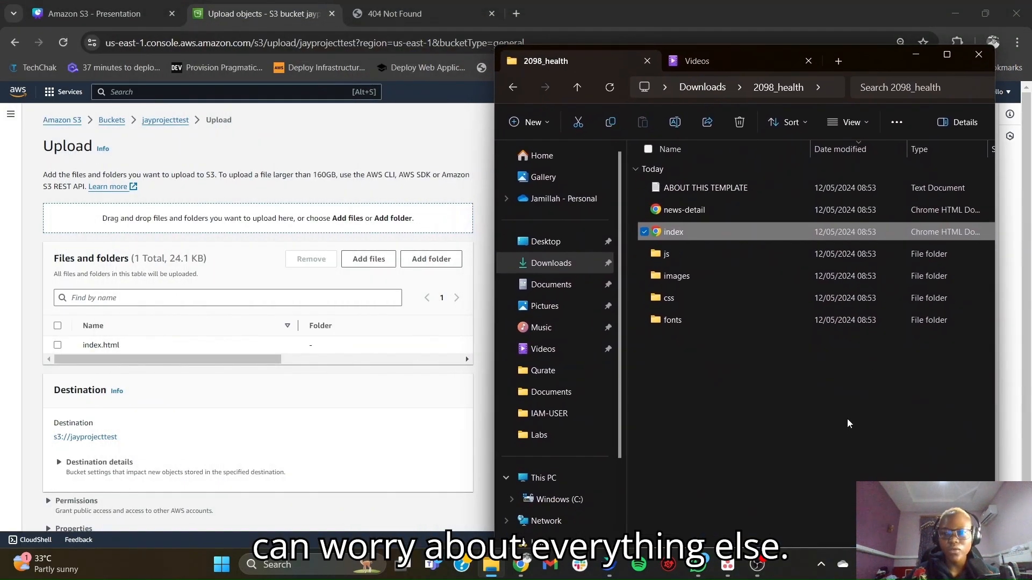
left_click(764, 380)
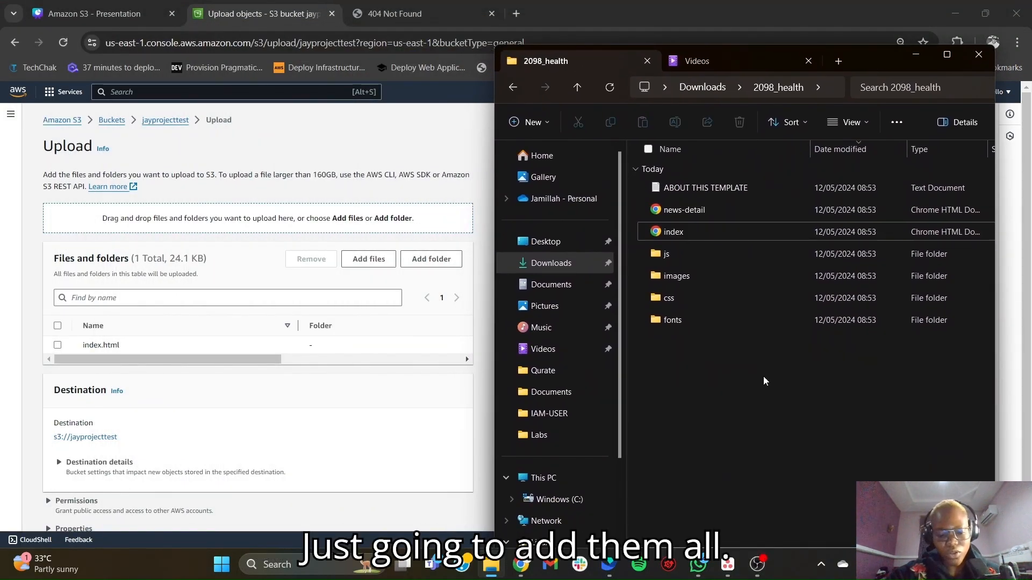
key("ctrl+a")
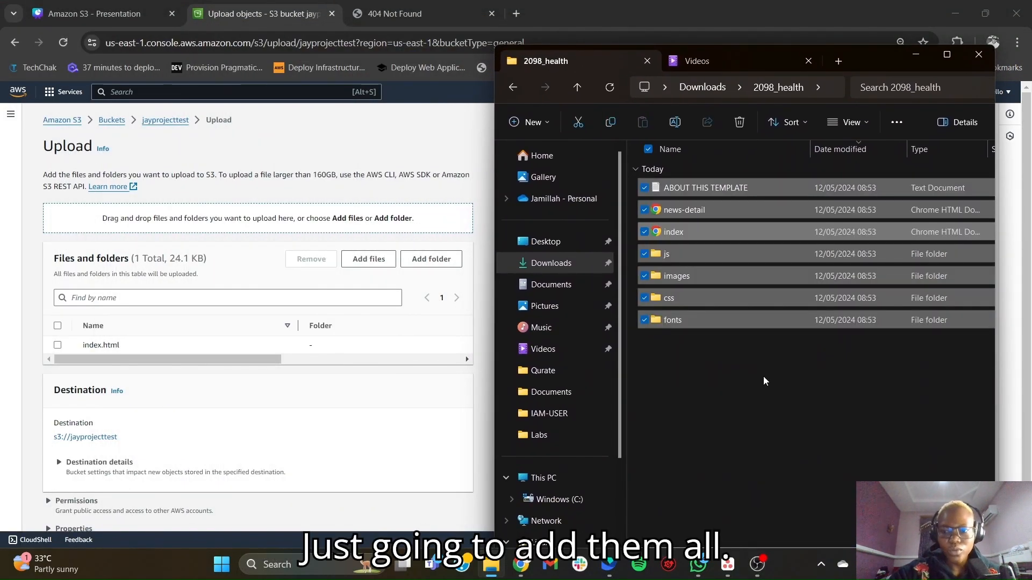
left_click(644, 231)
left_click_drag(686, 253, 392, 352)
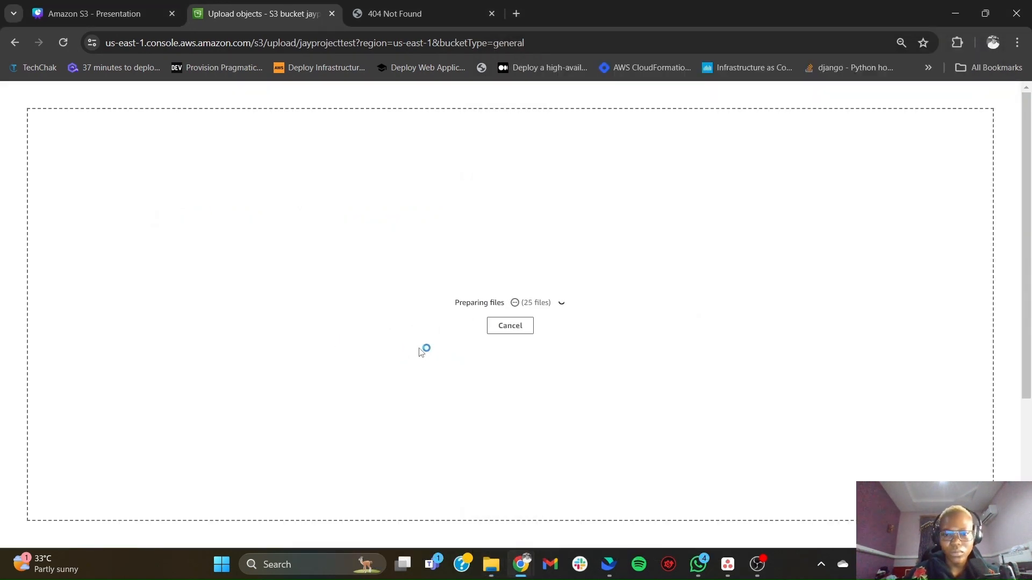
- Review the list of files and folders and upload them all to s3://jayprojecttest
scroll(293, 378, "down", 1)
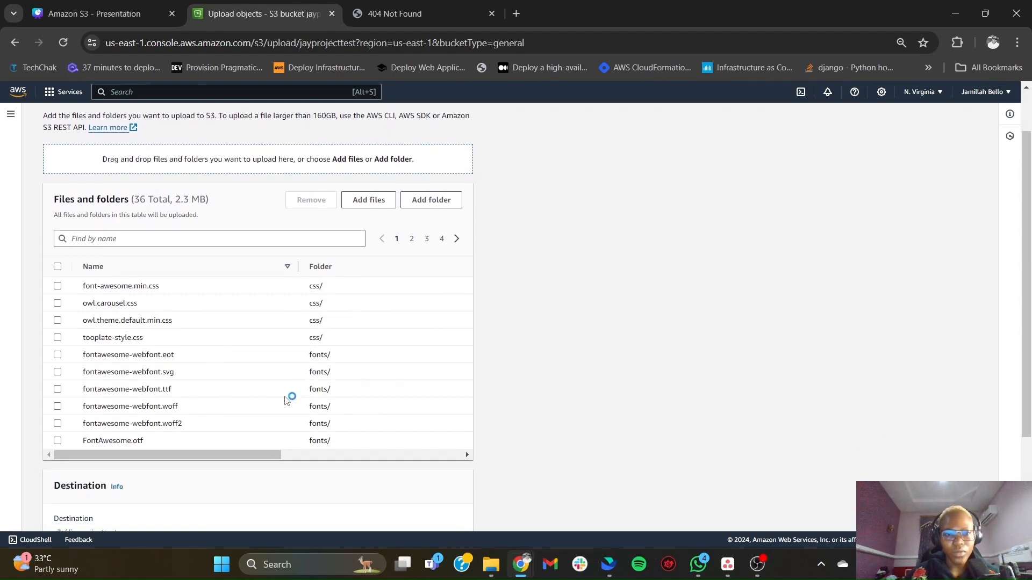
scroll(286, 400, "up", 1)
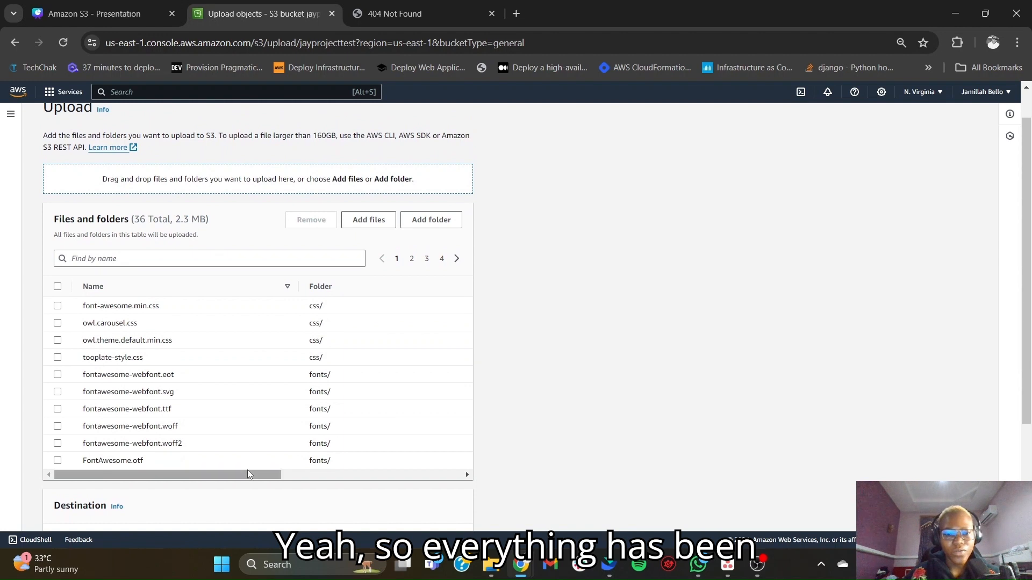
scroll(274, 399, "up", 1)
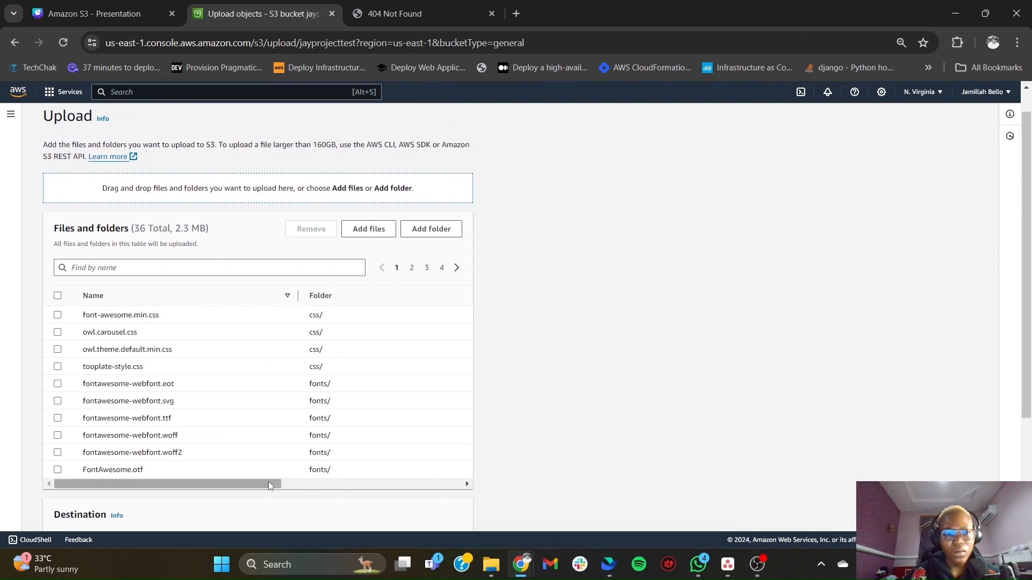
scroll(300, 390, "down", 3)
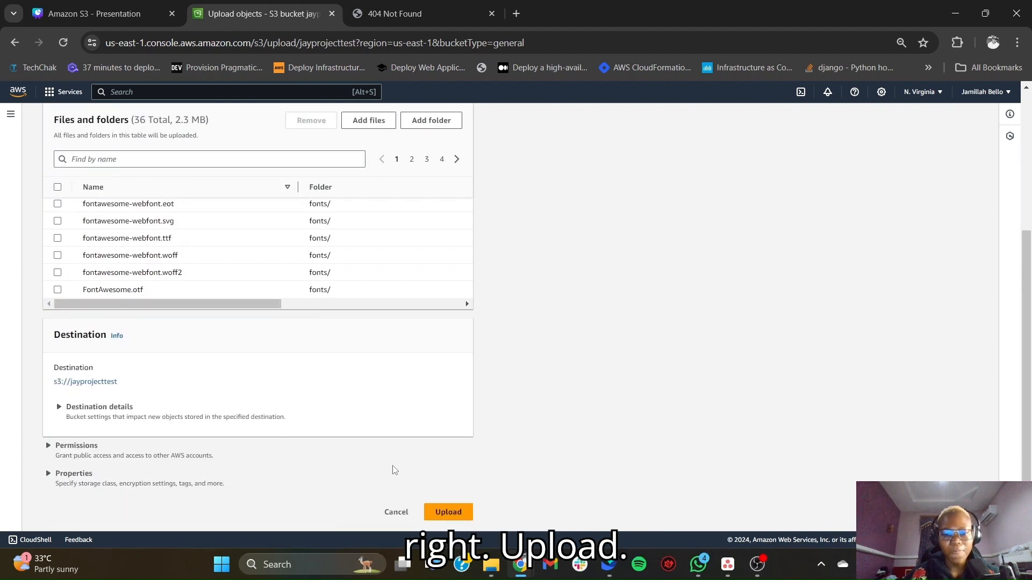
left_click(457, 512)
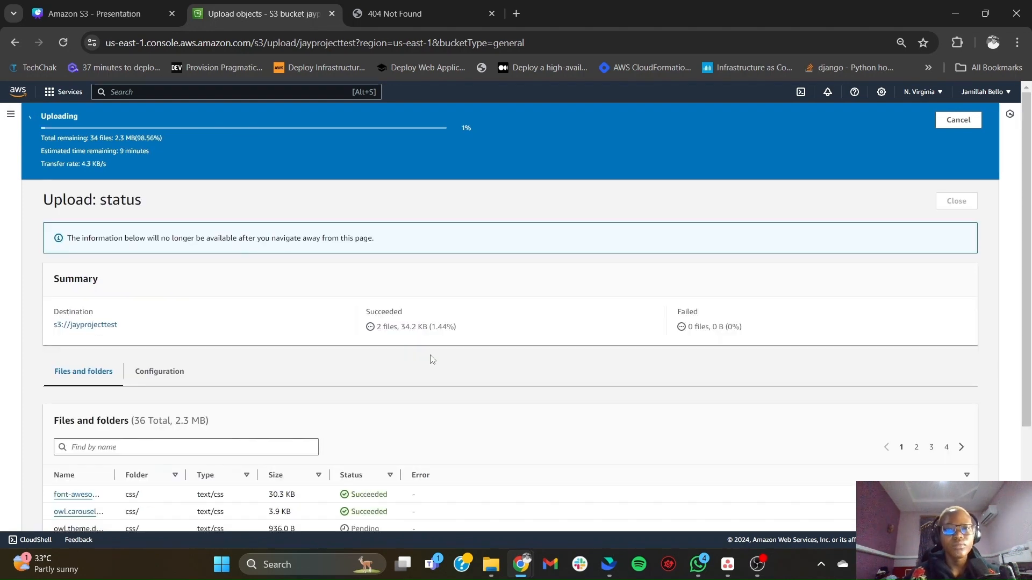
- Follow the file statuses until the upload finishes, then close the 404 Not Found page and the upload status page
scroll(244, 486, "down", 2)
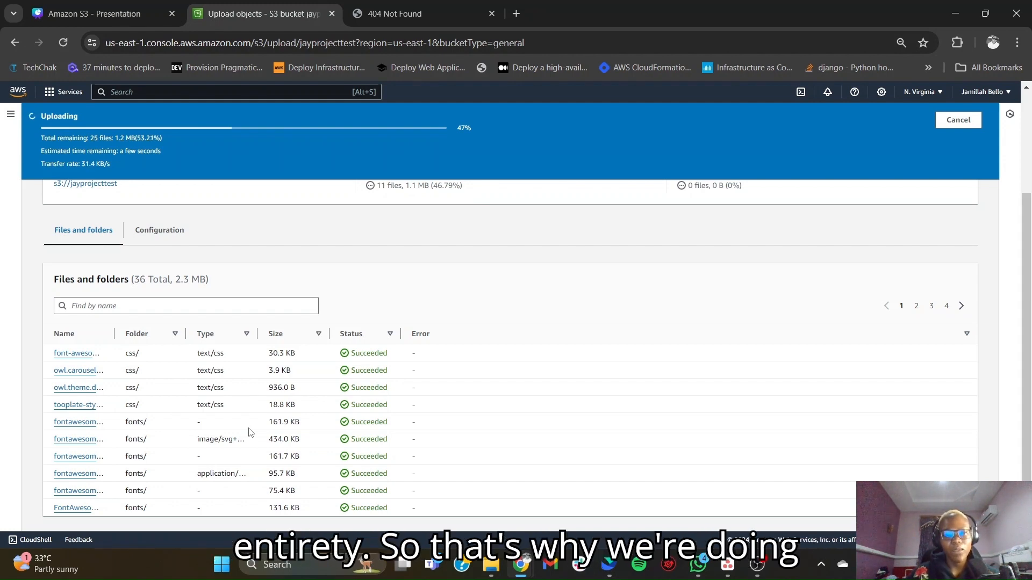
scroll(253, 449, "down", 1)
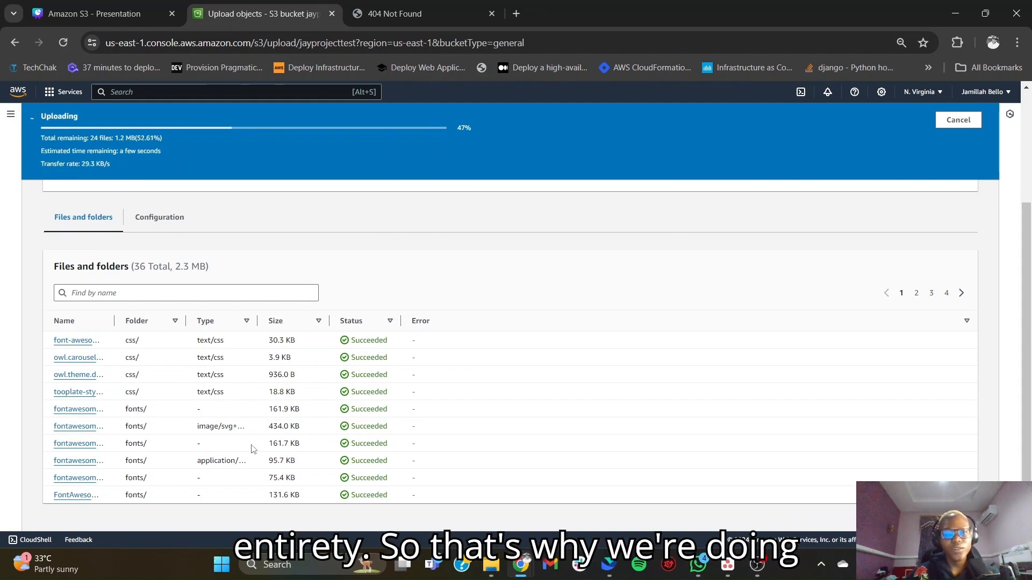
scroll(254, 449, "up", 1)
scroll(254, 449, "up", 2)
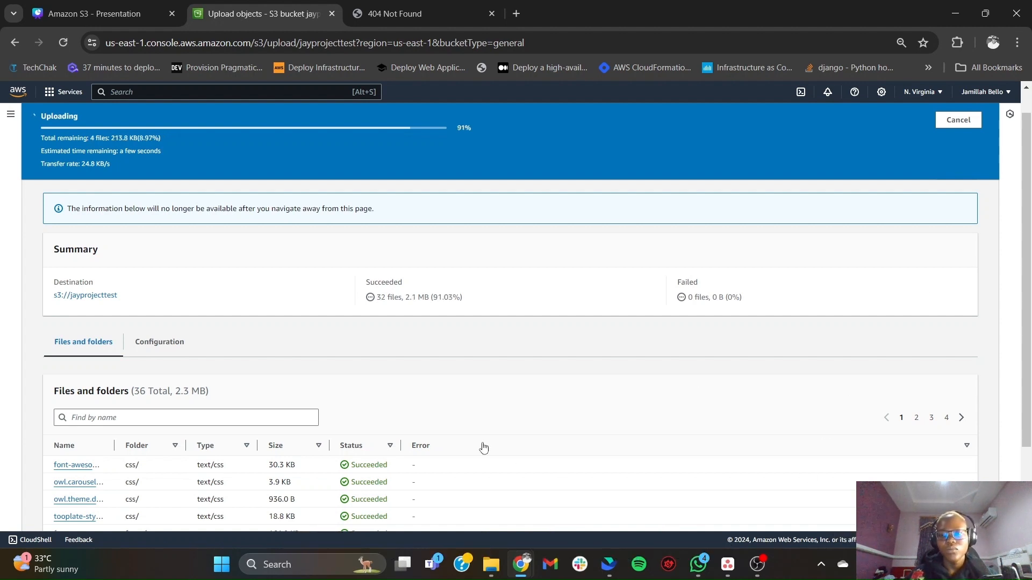
scroll(434, 442, "down", 2)
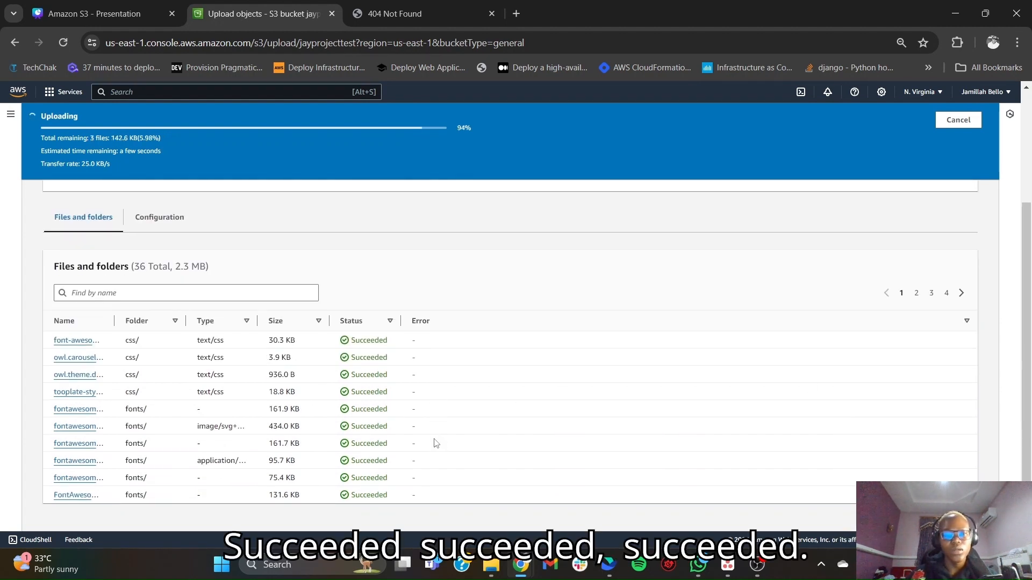
scroll(434, 441, "up", 3)
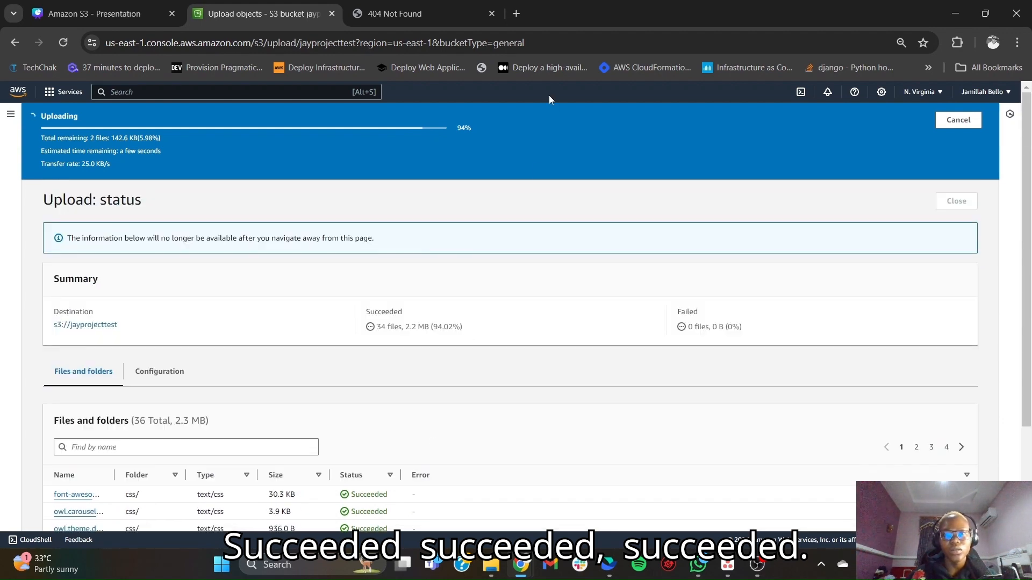
left_click(492, 15)
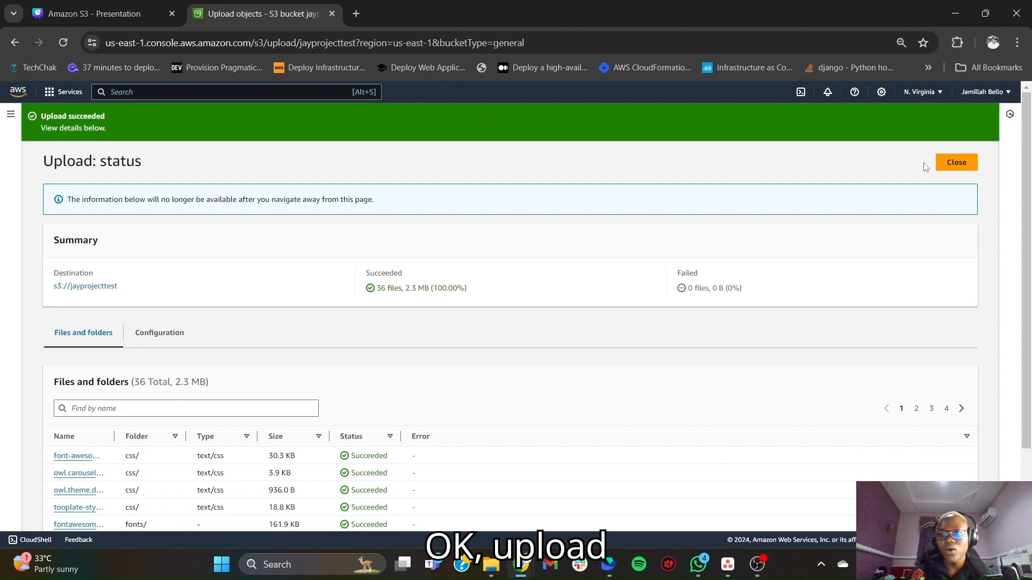
left_click(953, 165)
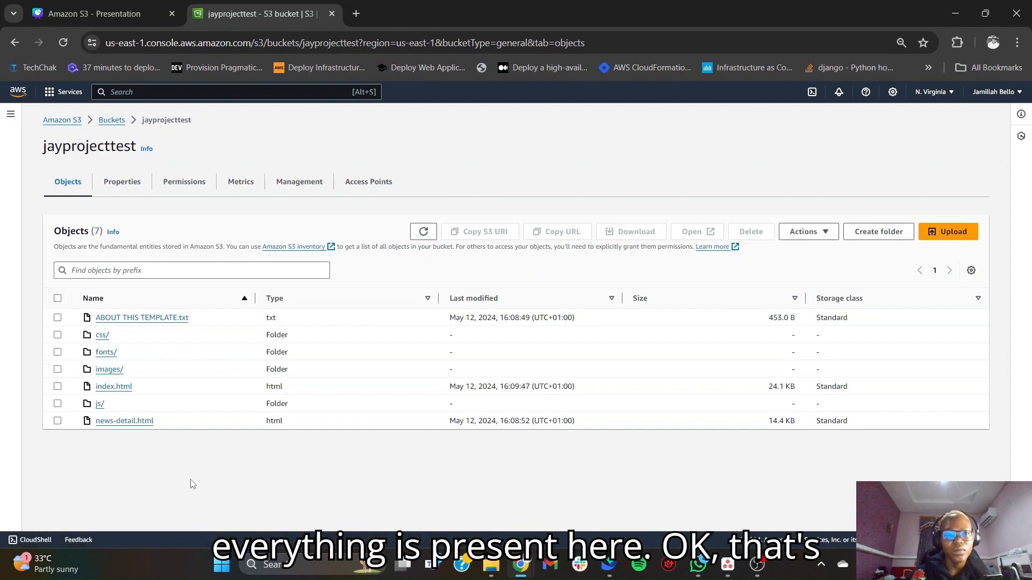
- Copy the bucket website endpoint from the static website hosting settings and load it in a new browser tab
left_click(123, 182)
scroll(234, 413, "down", 20)
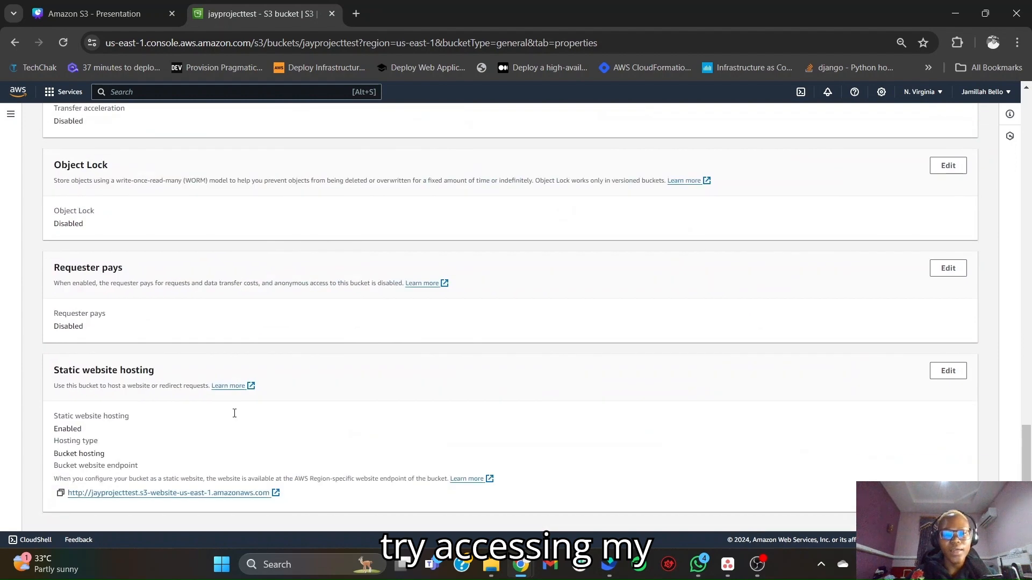
left_click(60, 492)
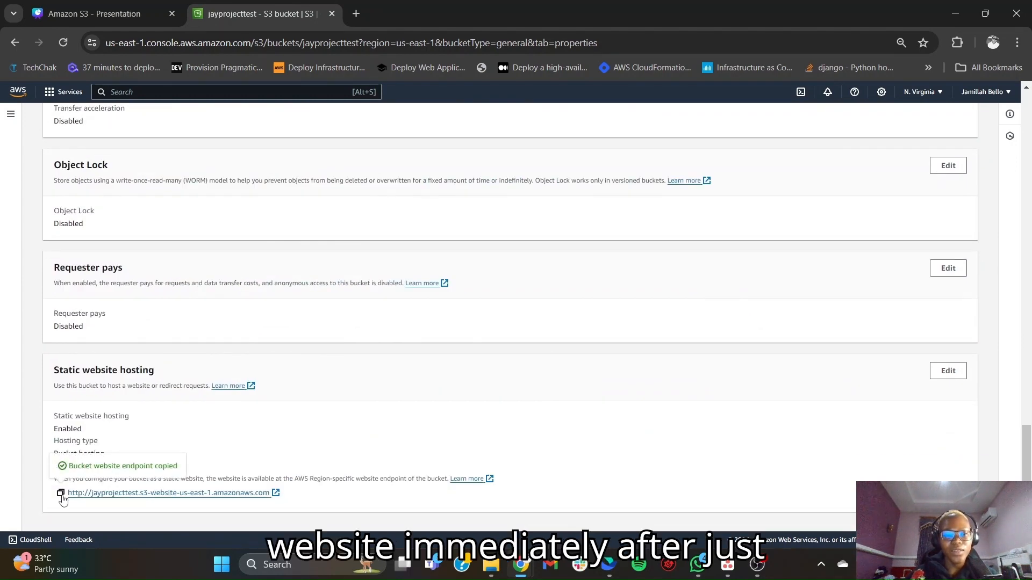
left_click(356, 14)
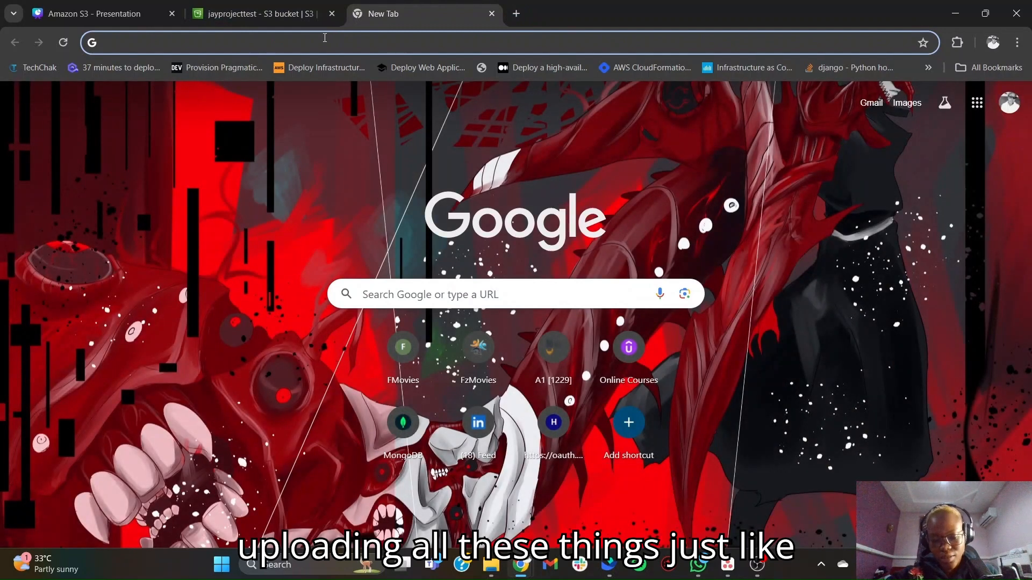
key("ctrl+v")
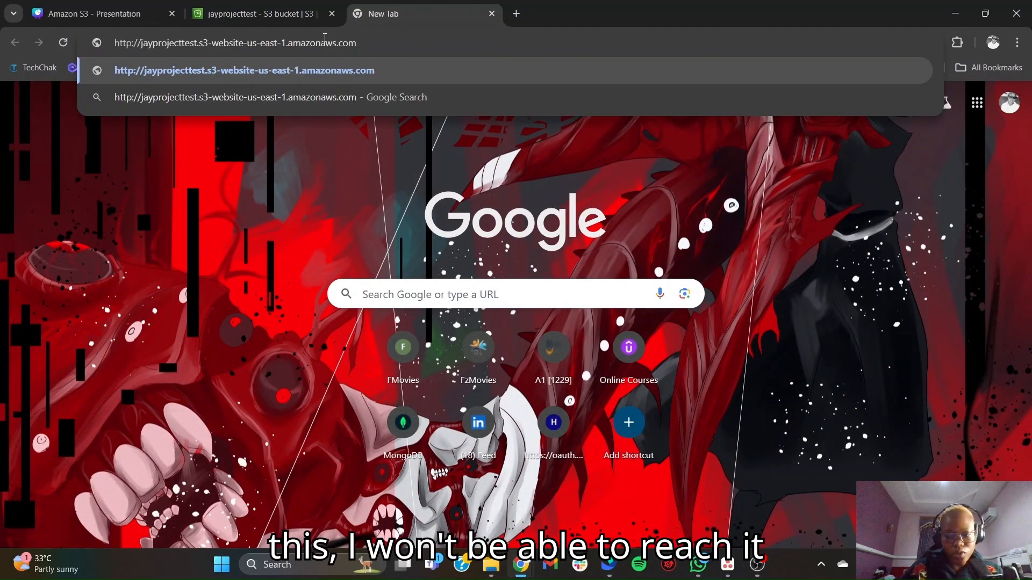
key("Return")
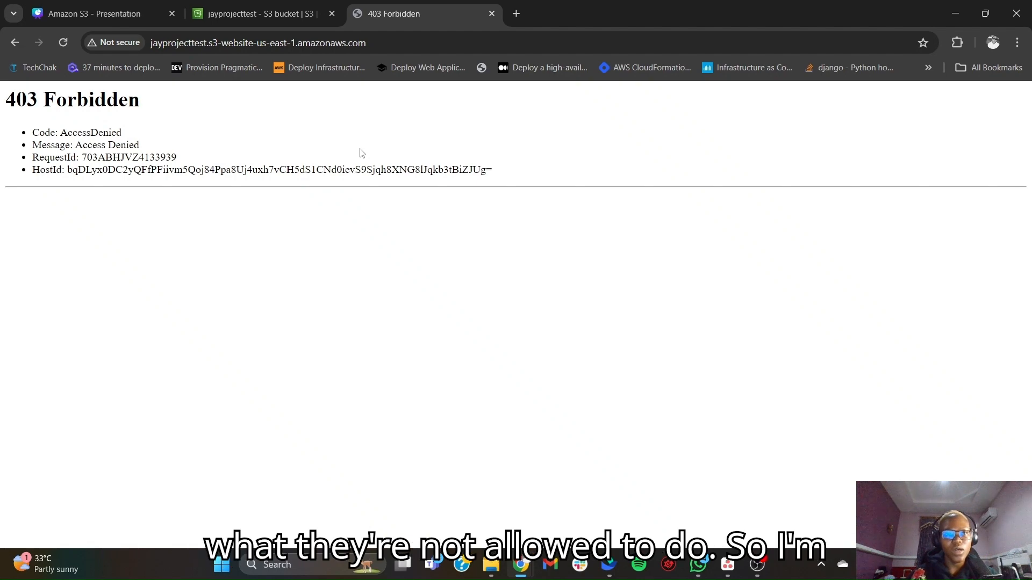
- Return to the jayprojecttest bucket and open its bucket policy for editing from the permissions settings
left_click(267, 15)
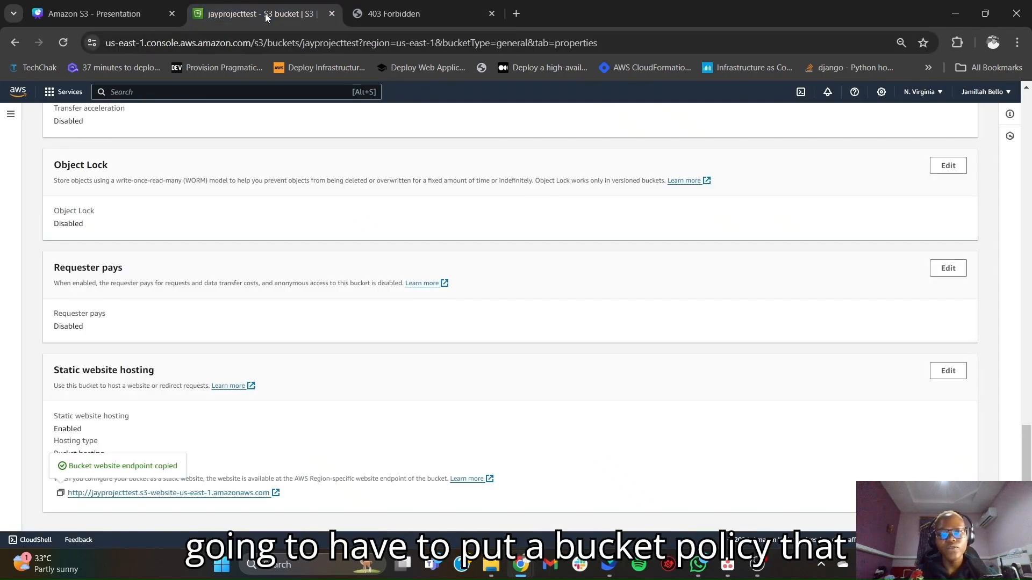
scroll(255, 294, "up", 20)
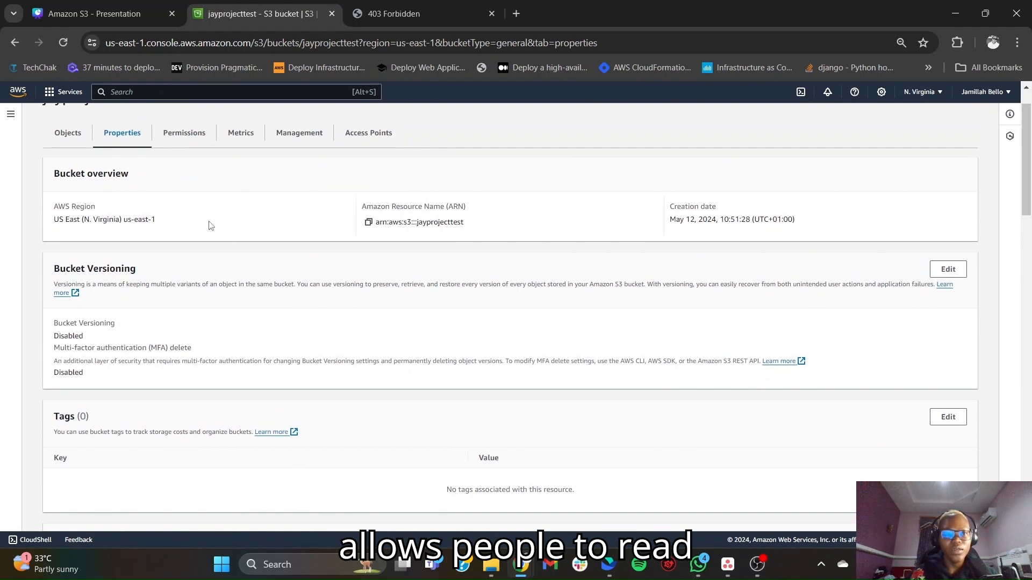
scroll(208, 225, "up", 1)
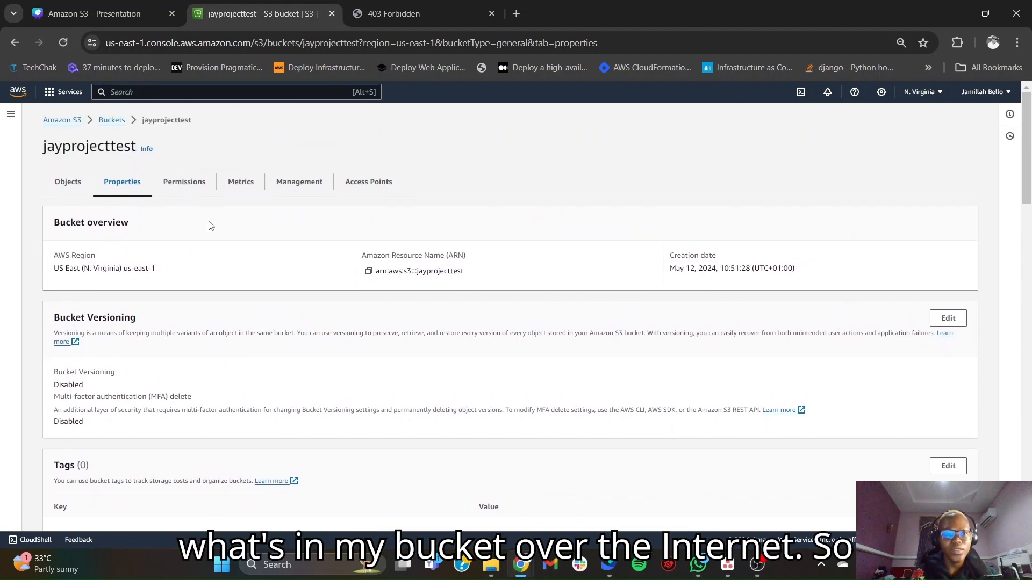
left_click(183, 185)
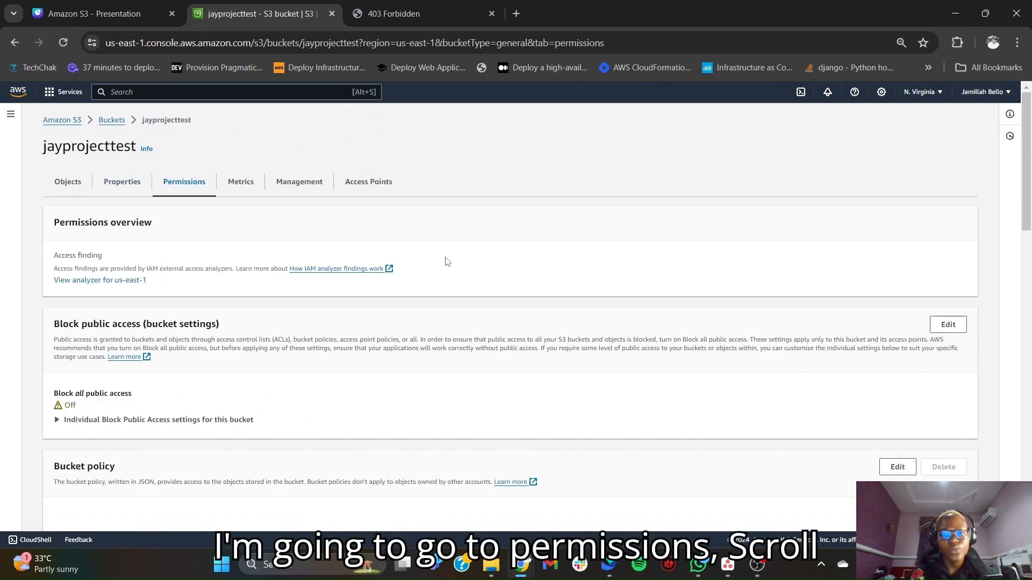
scroll(655, 385, "down", 5)
scroll(656, 384, "down", 2)
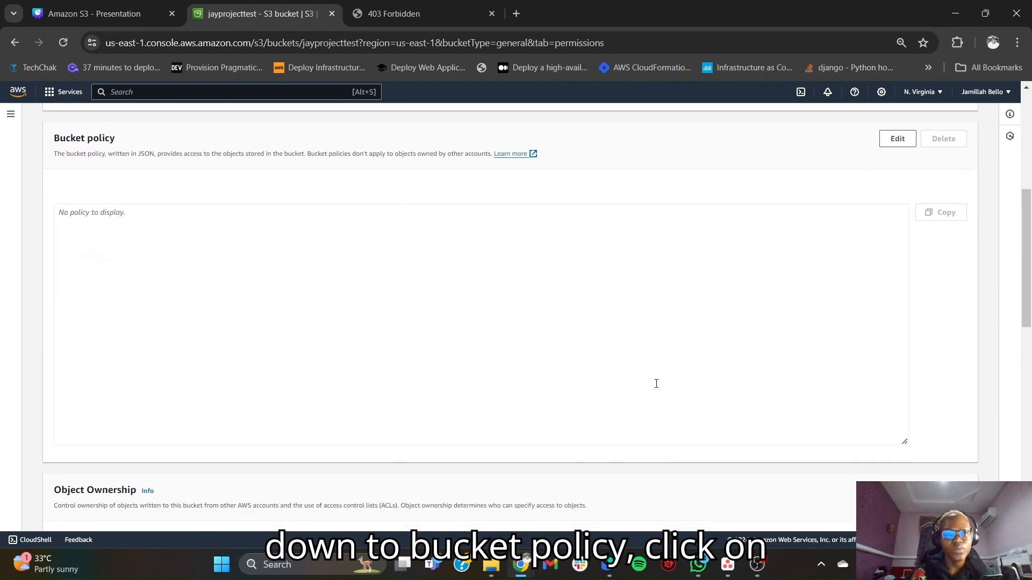
left_click(899, 129)
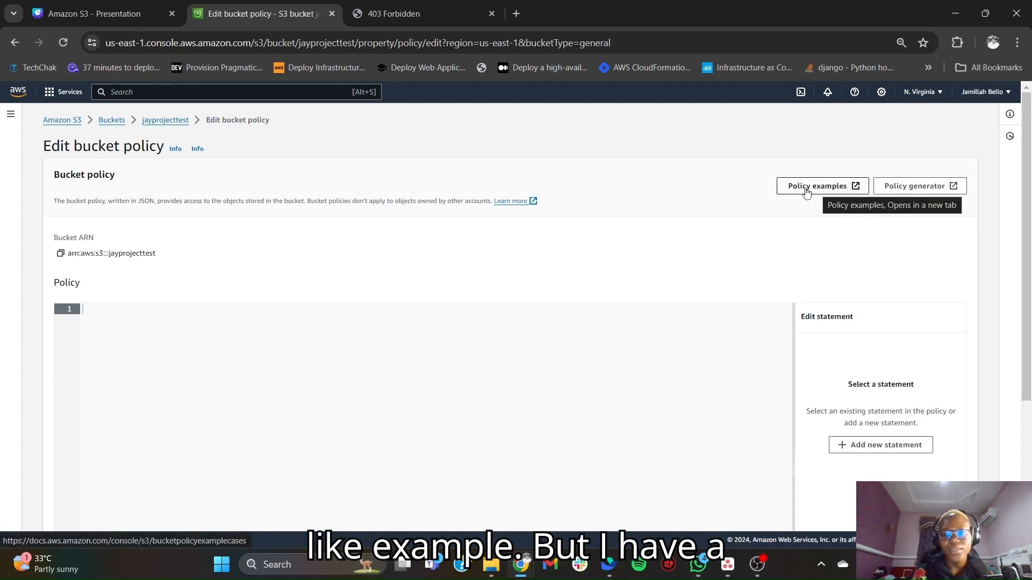
- Paste the PolicyForPublicWebsiteContent policy, which allows s3:GetObject for every principal, into the empty bucket policy
scroll(593, 290, "down", 1)
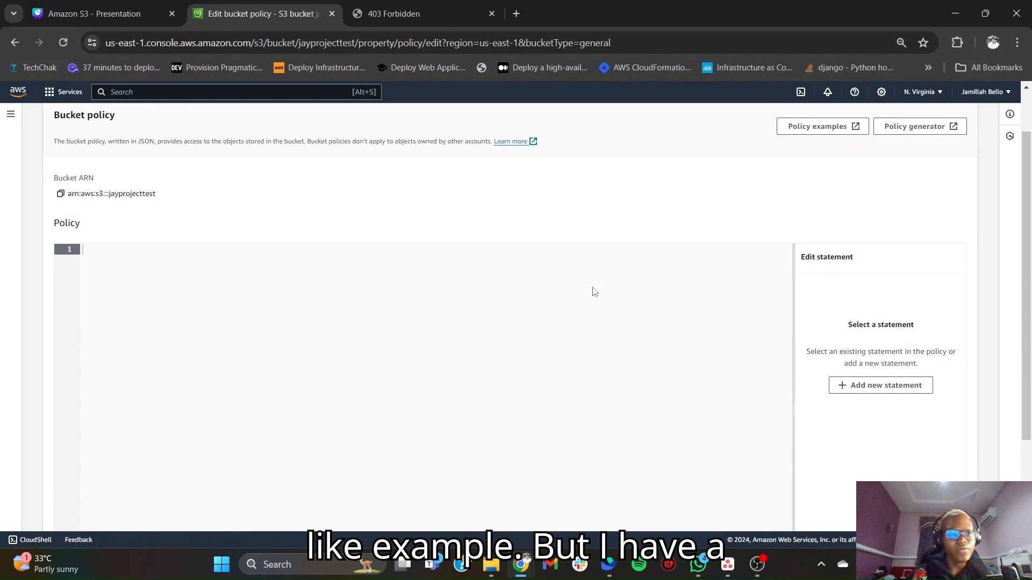
scroll(594, 291, "down", 1)
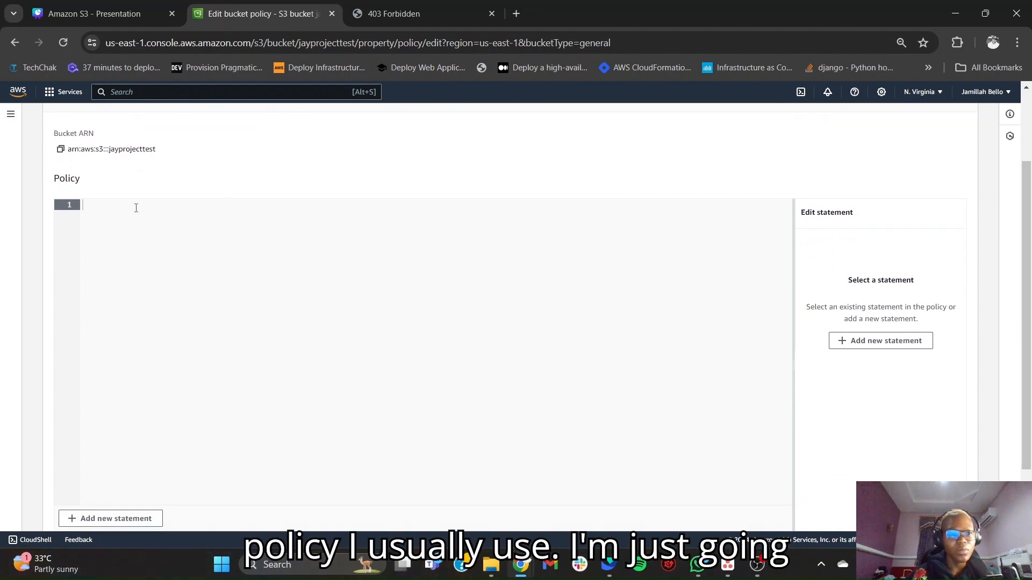
left_click(233, 230)
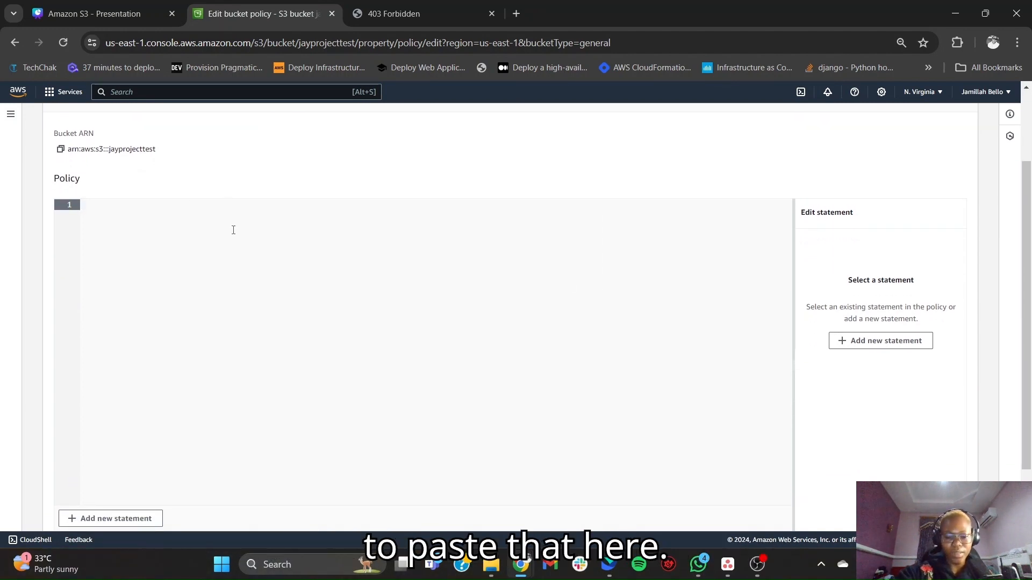
key("ctrl+v")
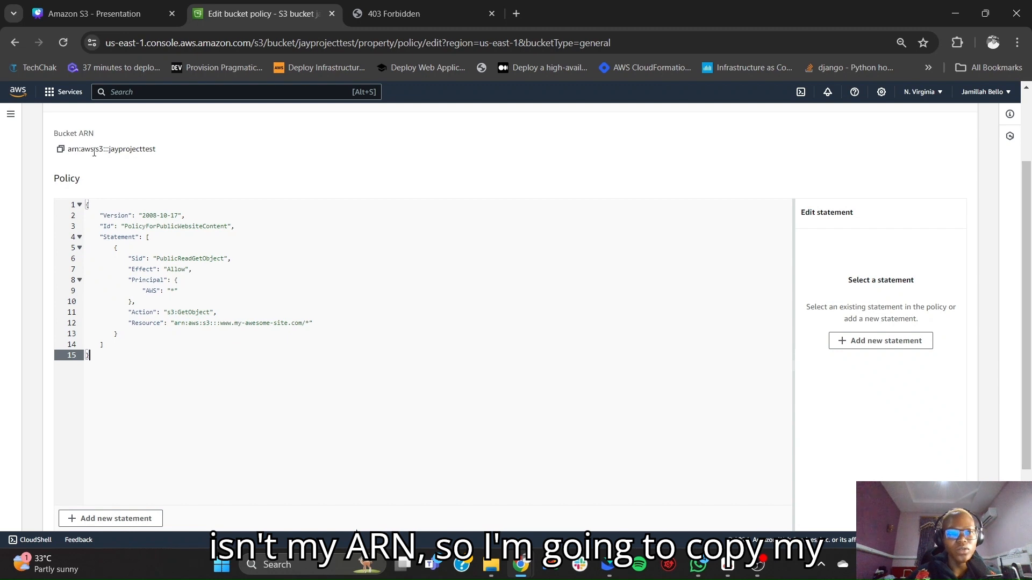
- Replace the placeholder ARN in the policy's Resource with the copied bucket ARN, giving arn:aws:s3:::jayprojecttest/*, save the policy and dismiss the notice
left_click(60, 149)
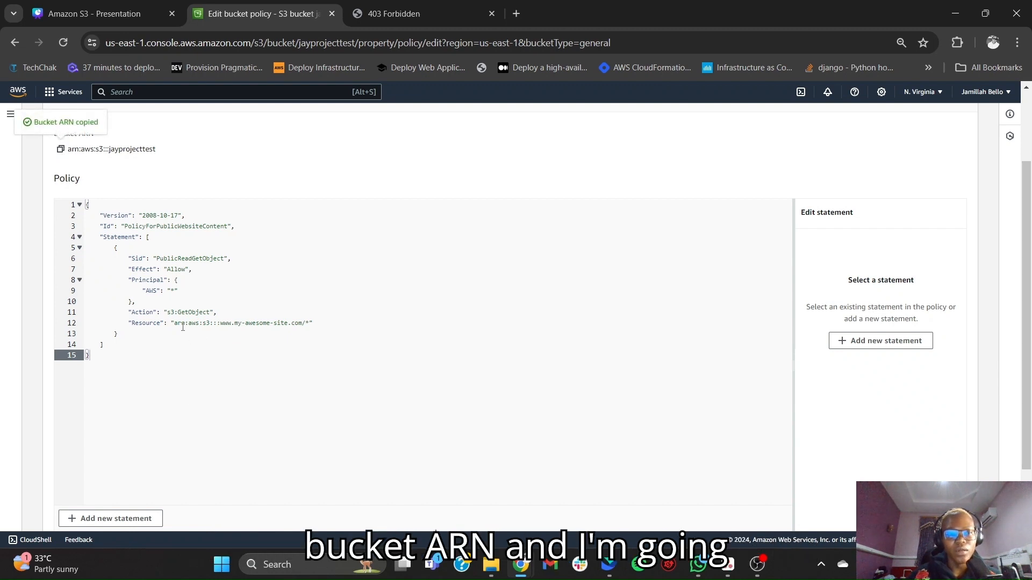
left_click_drag(174, 326, 302, 325)
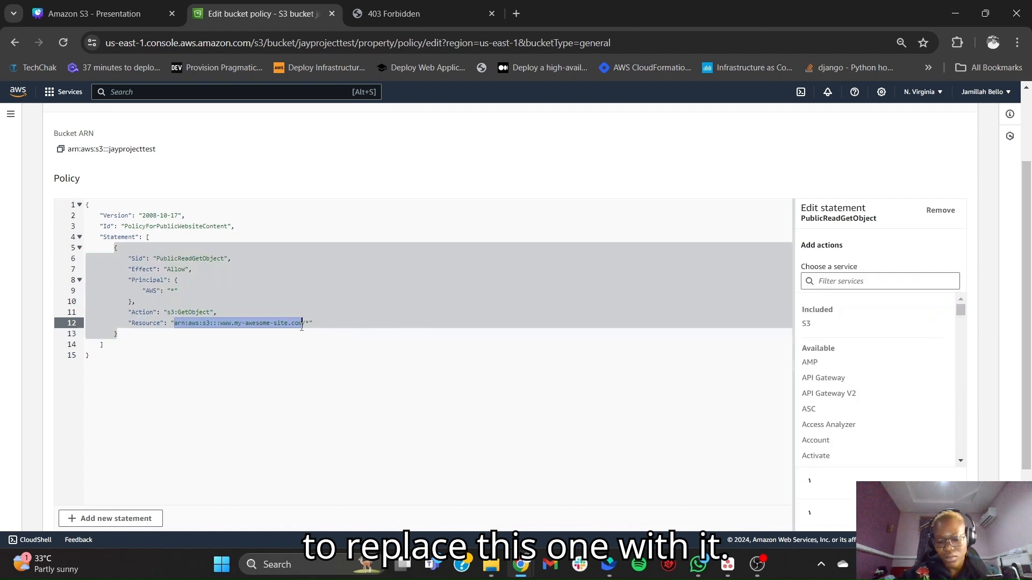
key("ctrl+v")
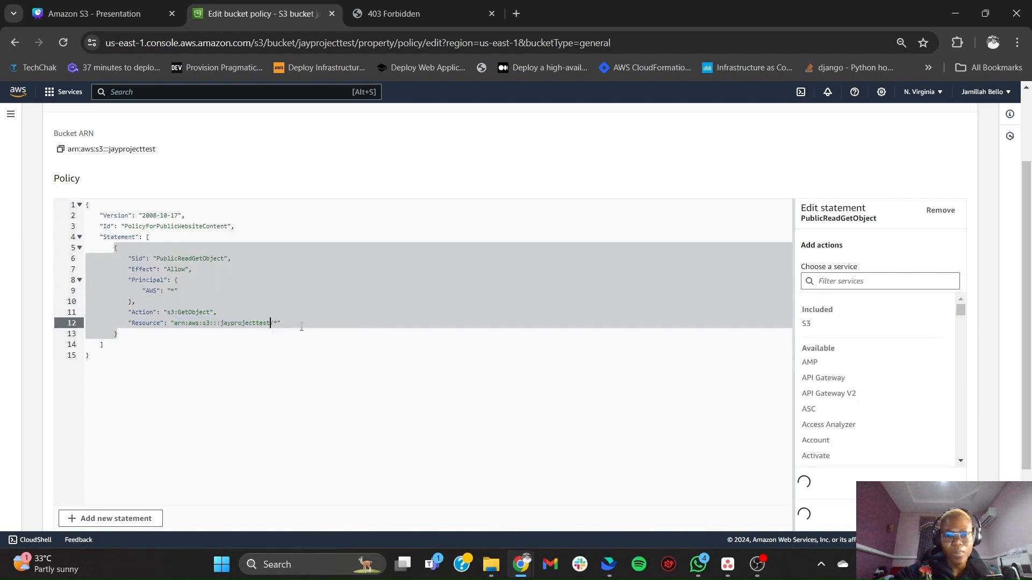
left_click(292, 359)
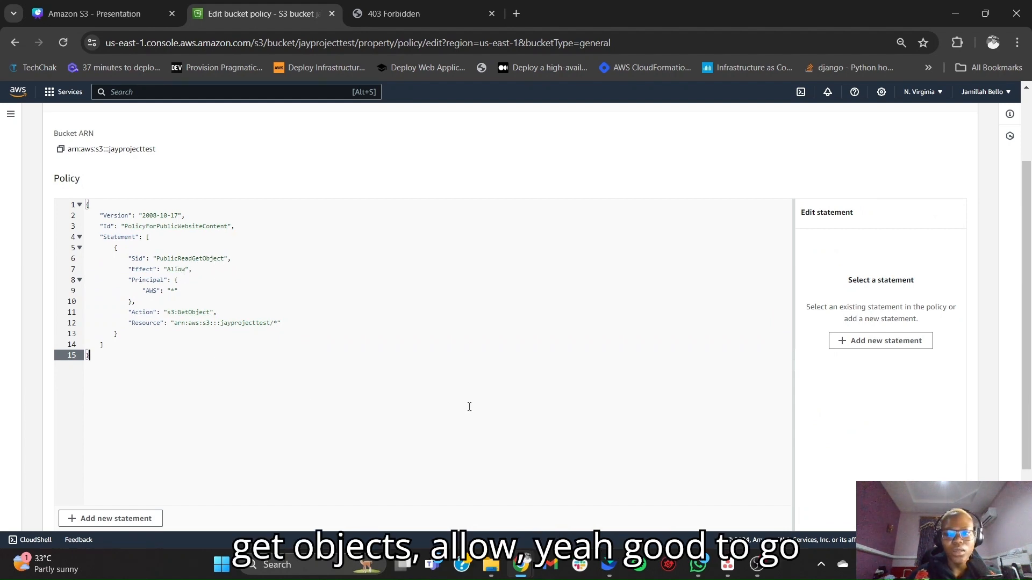
scroll(469, 407, "down", 2)
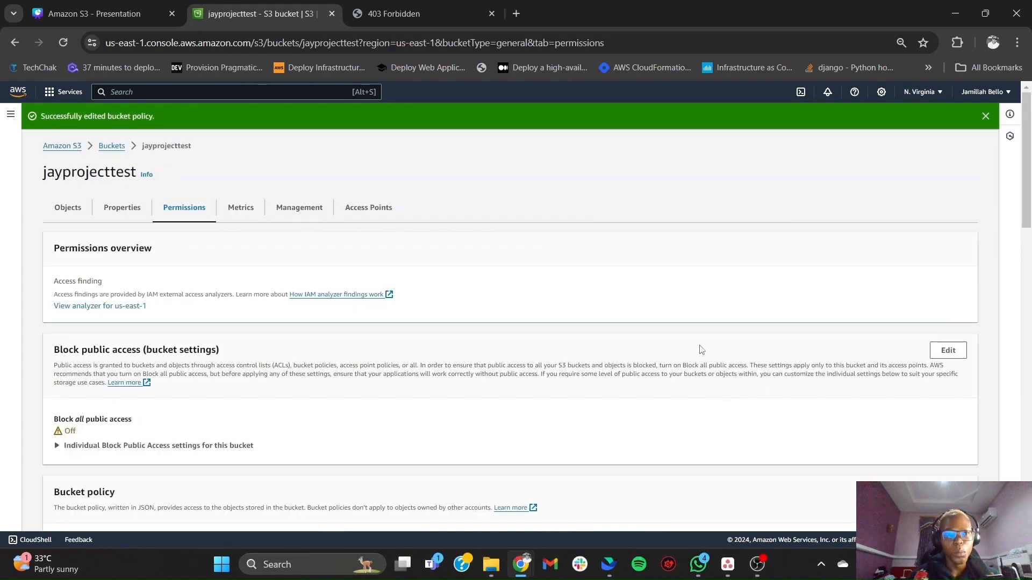
left_click(986, 116)
- Reload the website endpoint page and visit the site's About Us, Doctors, News and Contact sections down to the footer
left_click(430, 6)
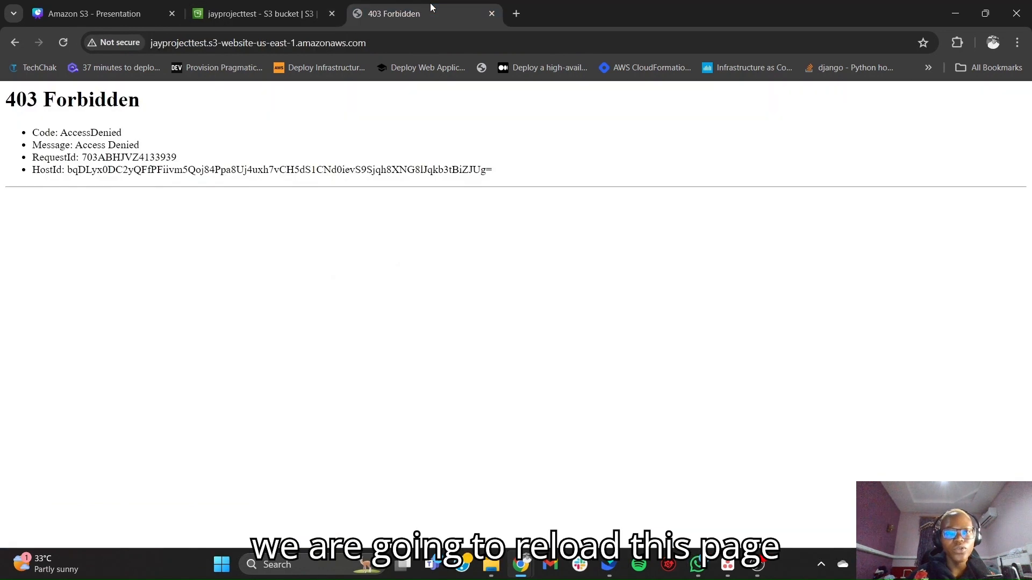
left_click(67, 44)
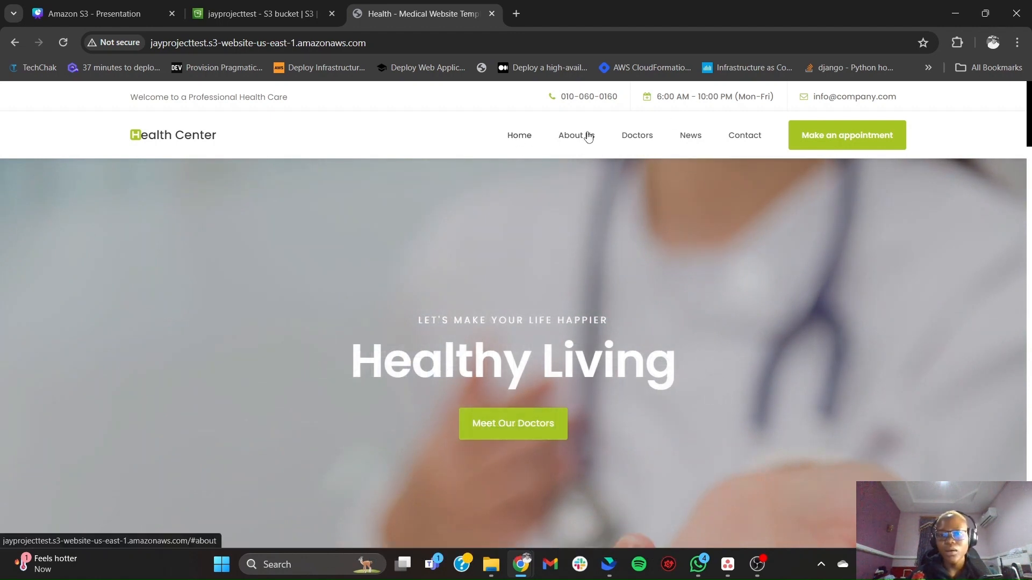
left_click(589, 136)
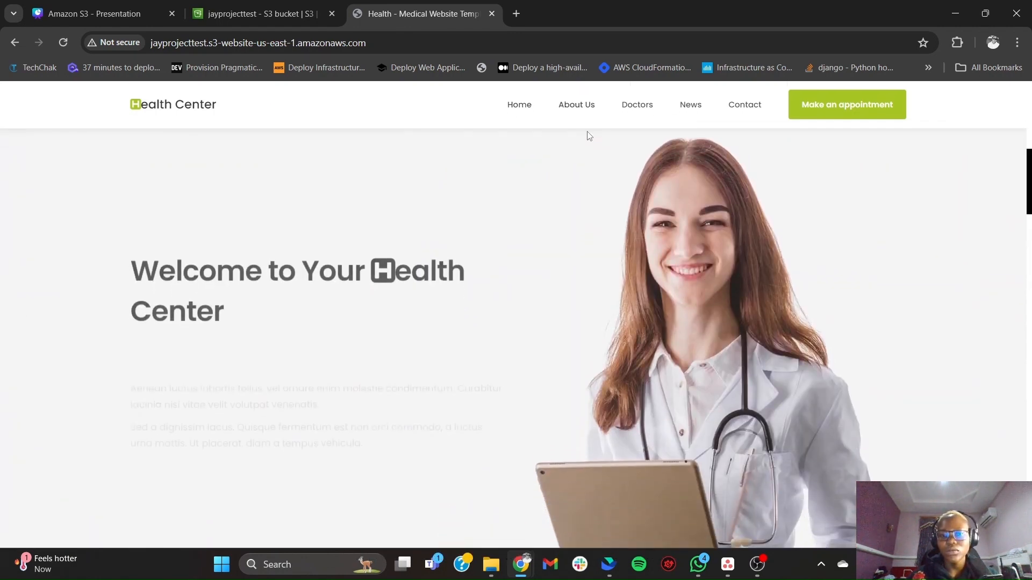
left_click(637, 106)
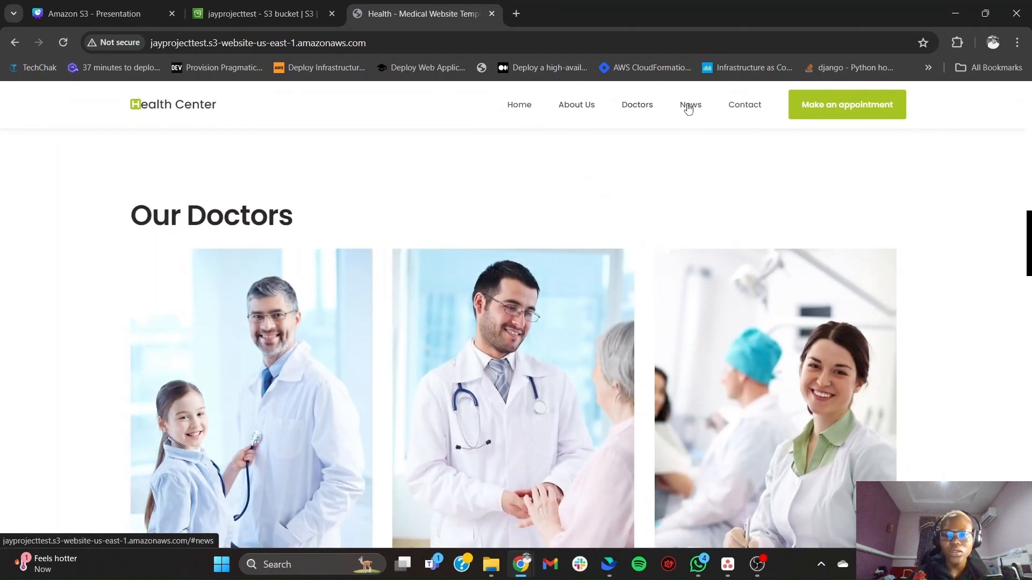
left_click(690, 106)
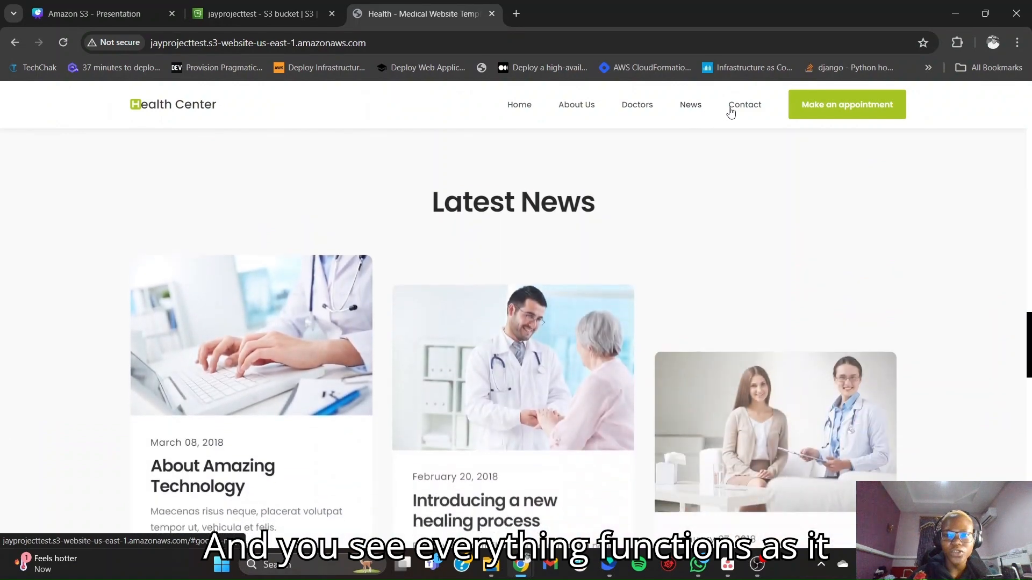
left_click(742, 110)
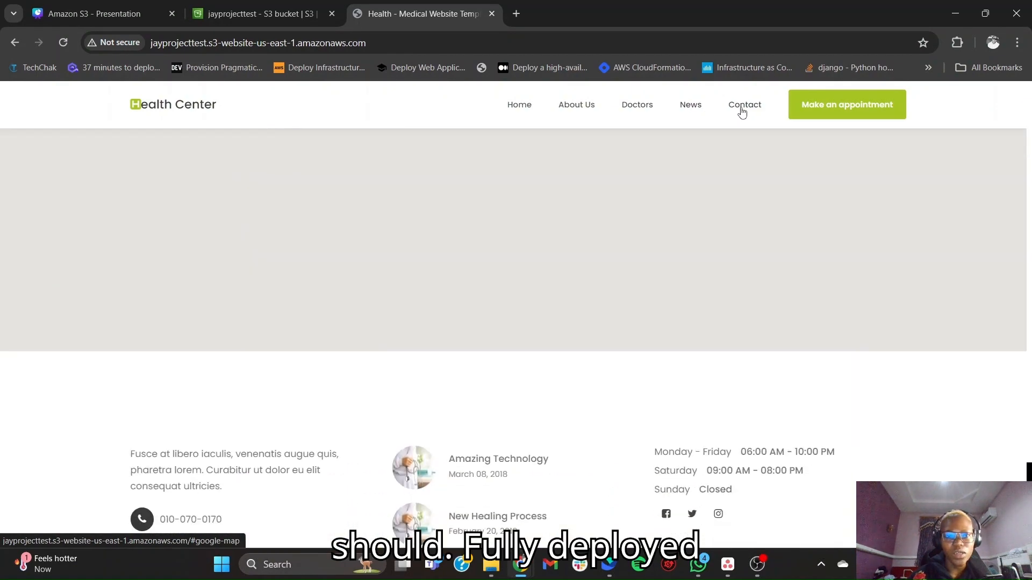
scroll(605, 341, "down", 3)
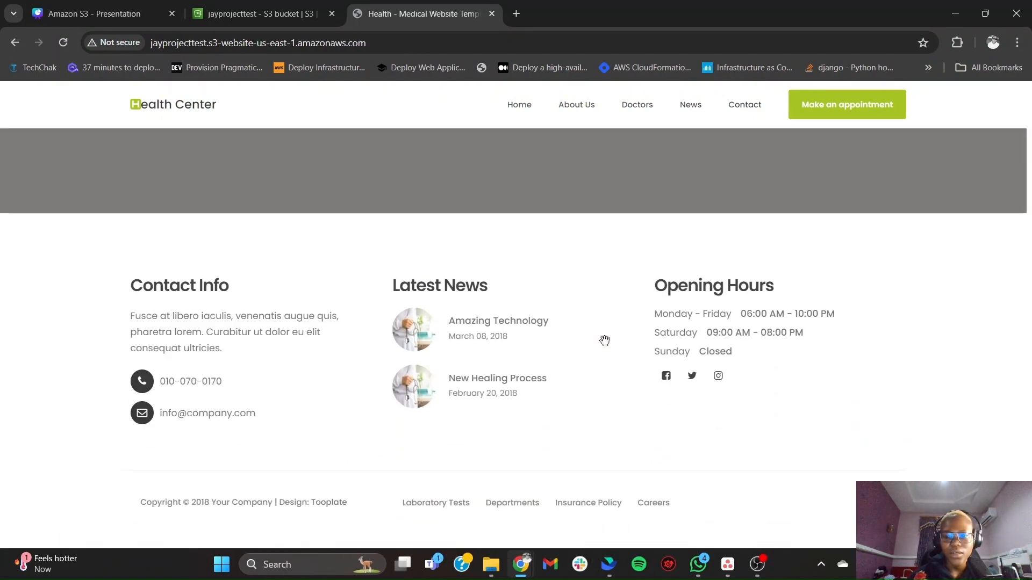
- Look through the deployed health site's banner, welcome, doctors, news and appointment sections
scroll(604, 341, "up", 15)
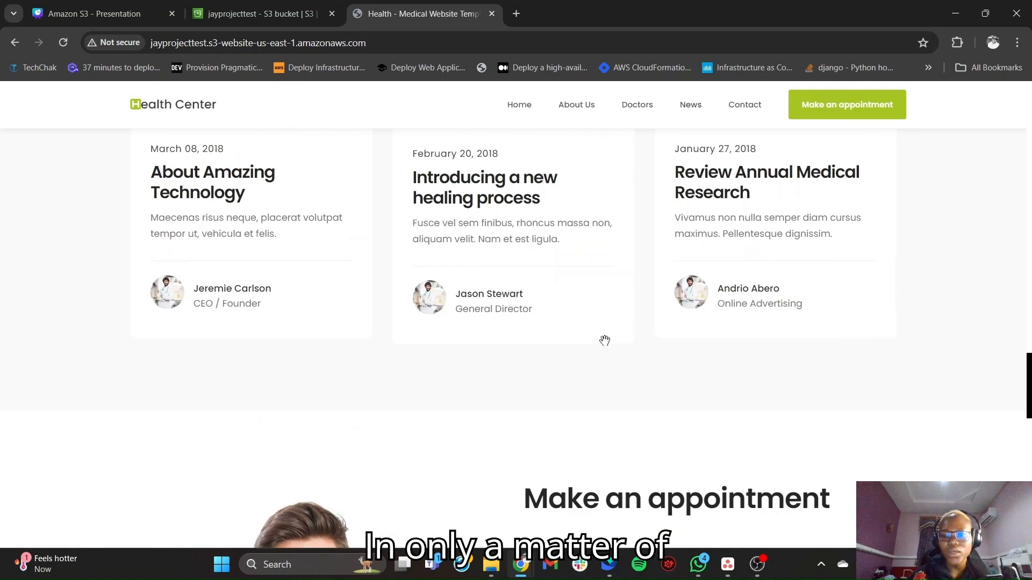
scroll(604, 341, "up", 20)
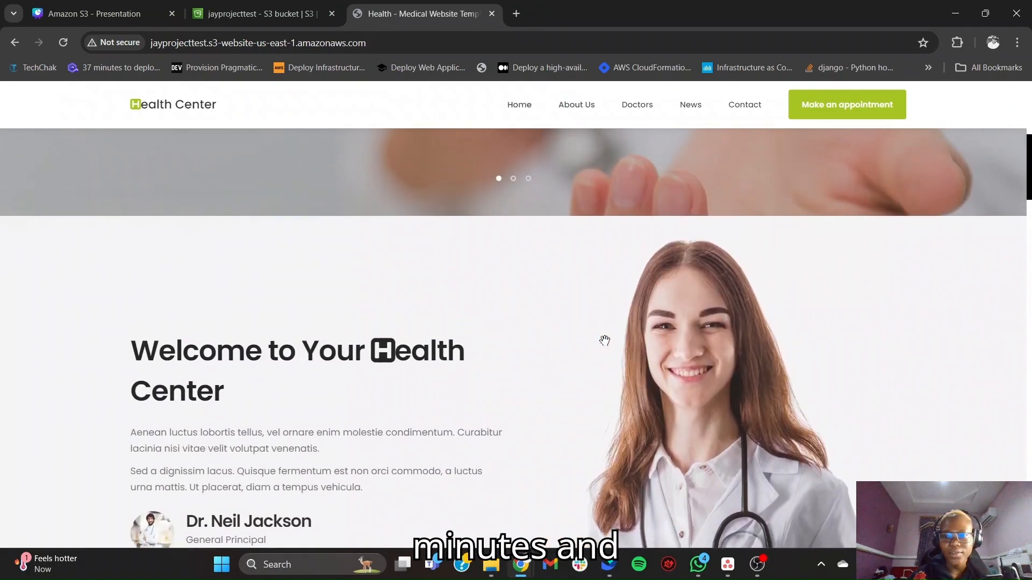
scroll(604, 341, "down", 3)
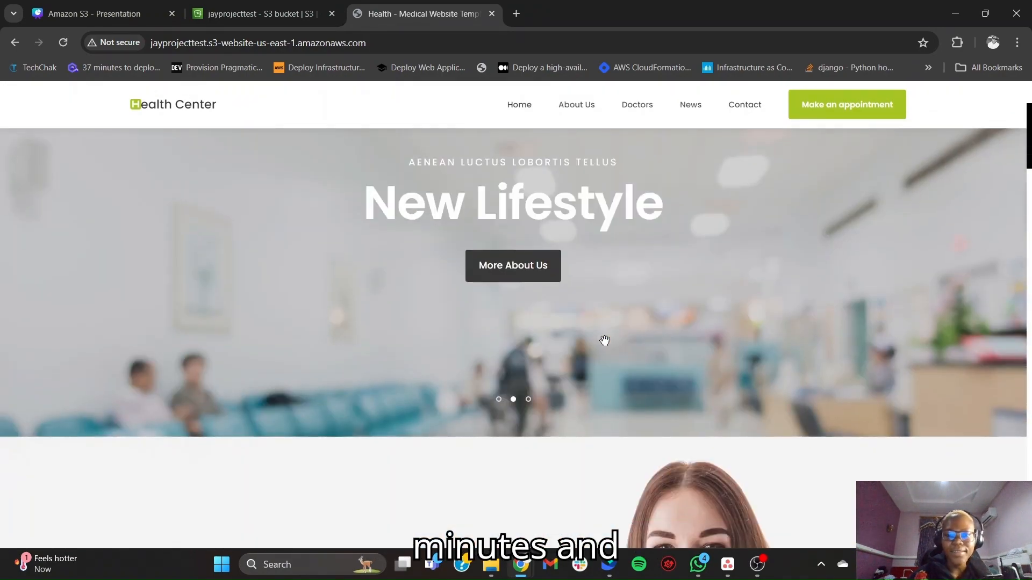
scroll(604, 341, "down", 4)
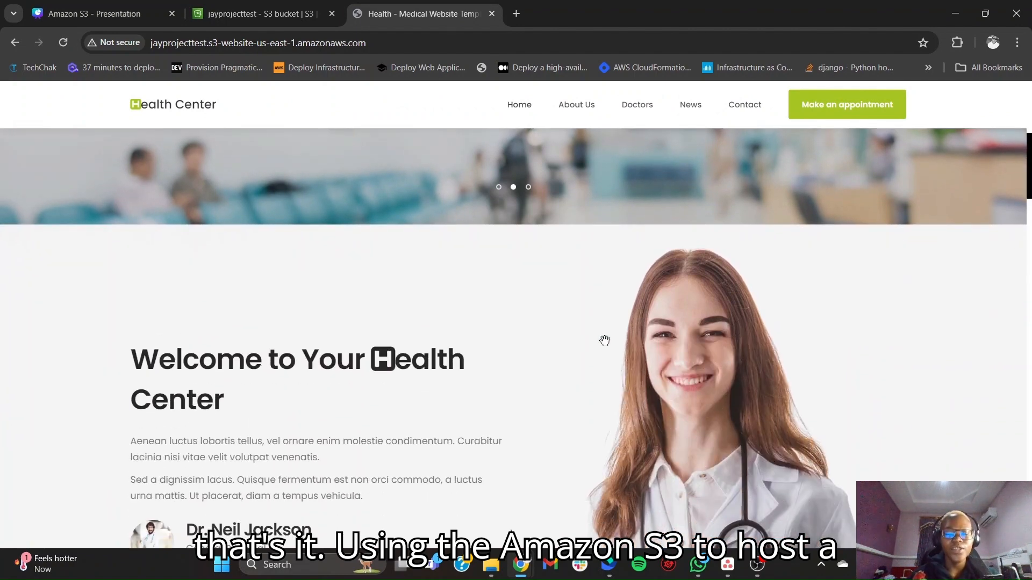
scroll(605, 340, "up", 7)
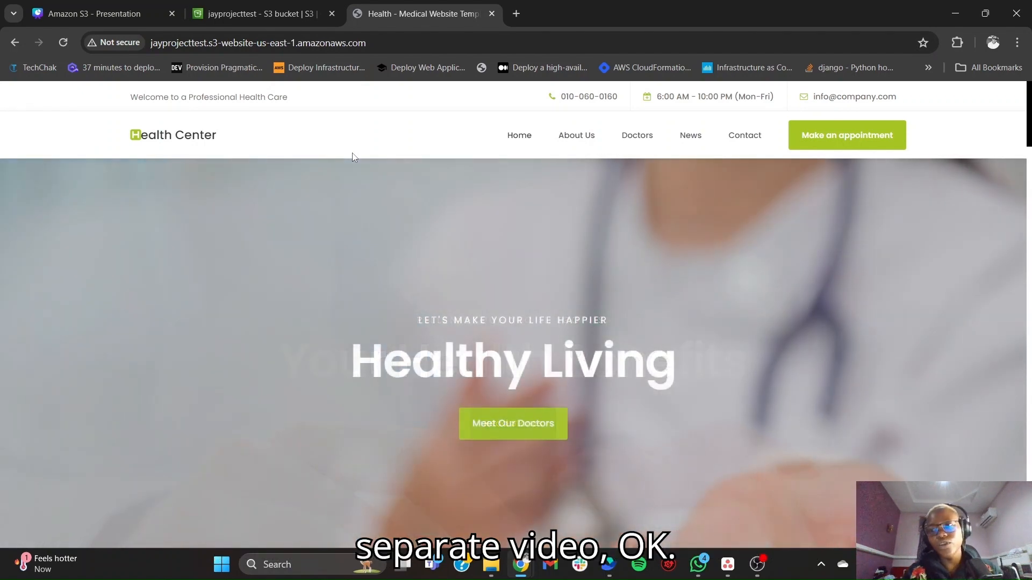
scroll(521, 351, "down", 6)
scroll(521, 351, "down", 8)
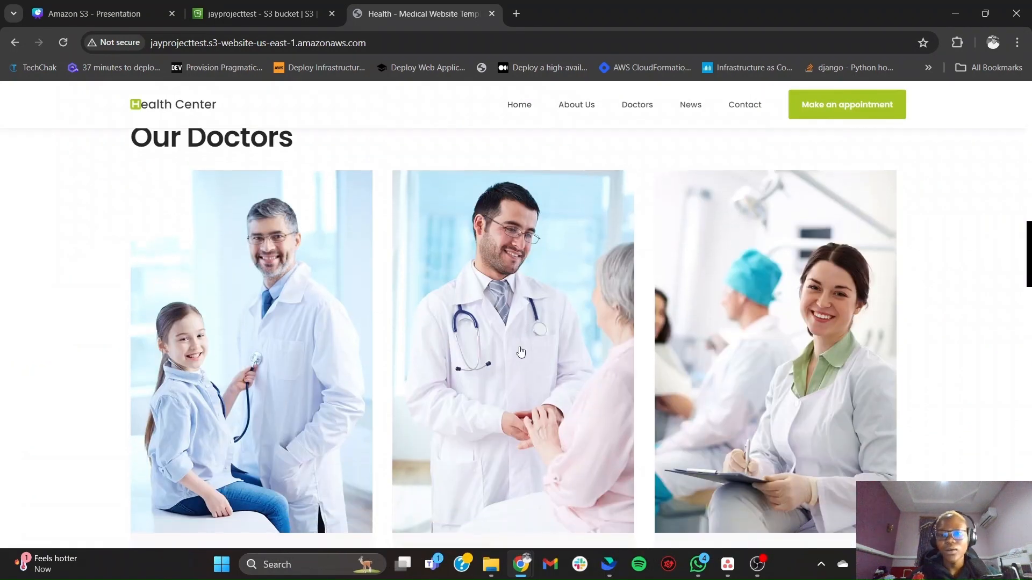
scroll(521, 351, "down", 15)
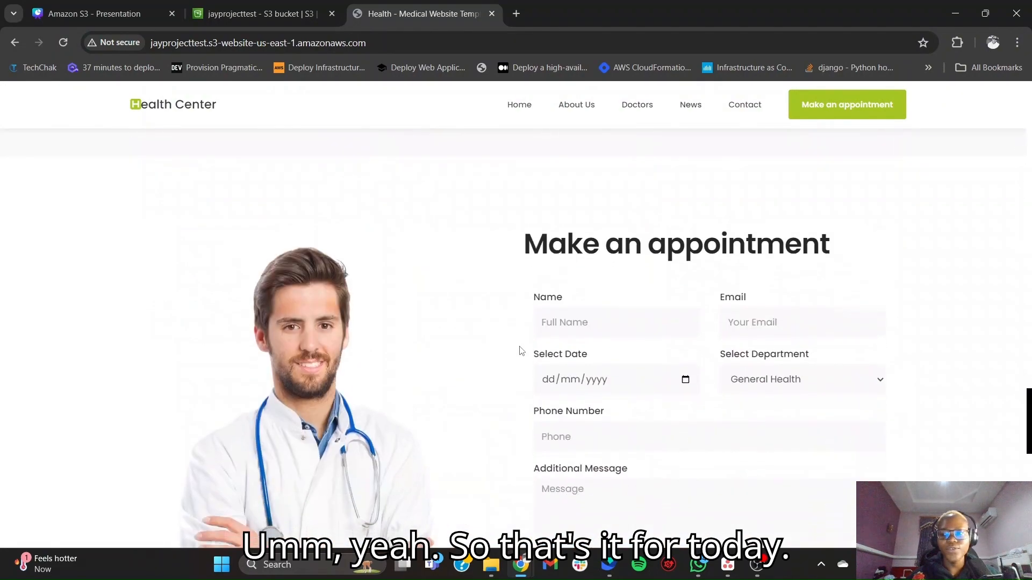
scroll(519, 346, "up", 20)
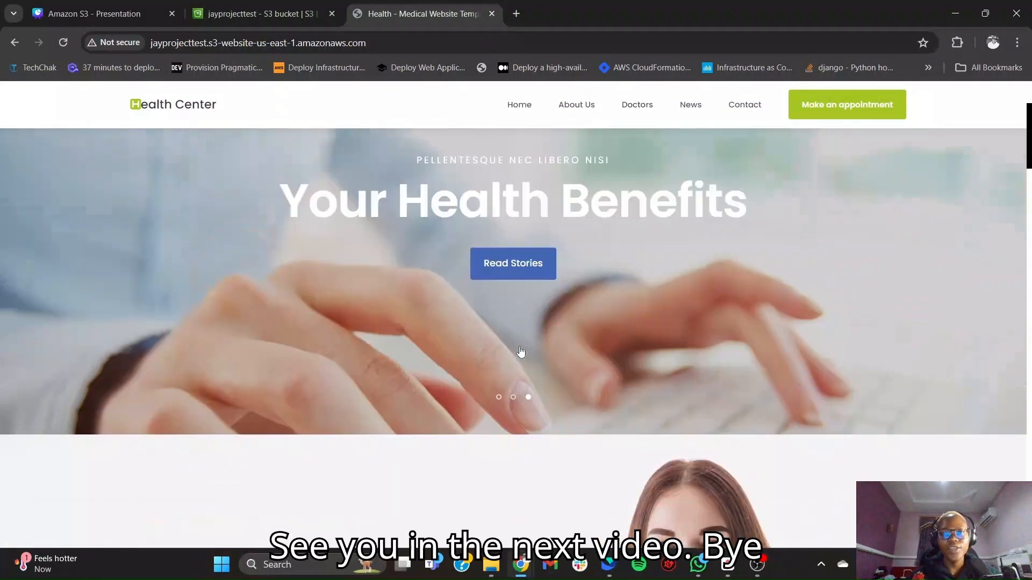